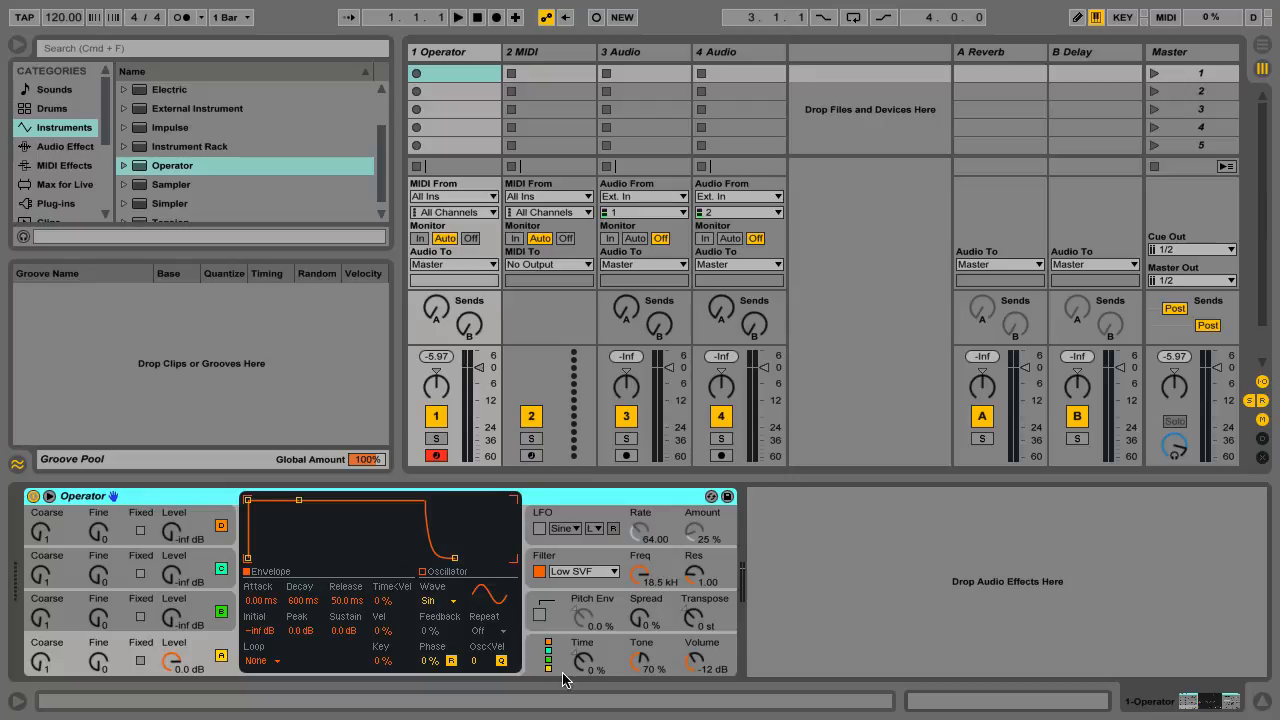
Step: Toggle Operator's oscillators A, B, C and D off and back on
{"action": "left_click", "coordinate": [221, 655]}
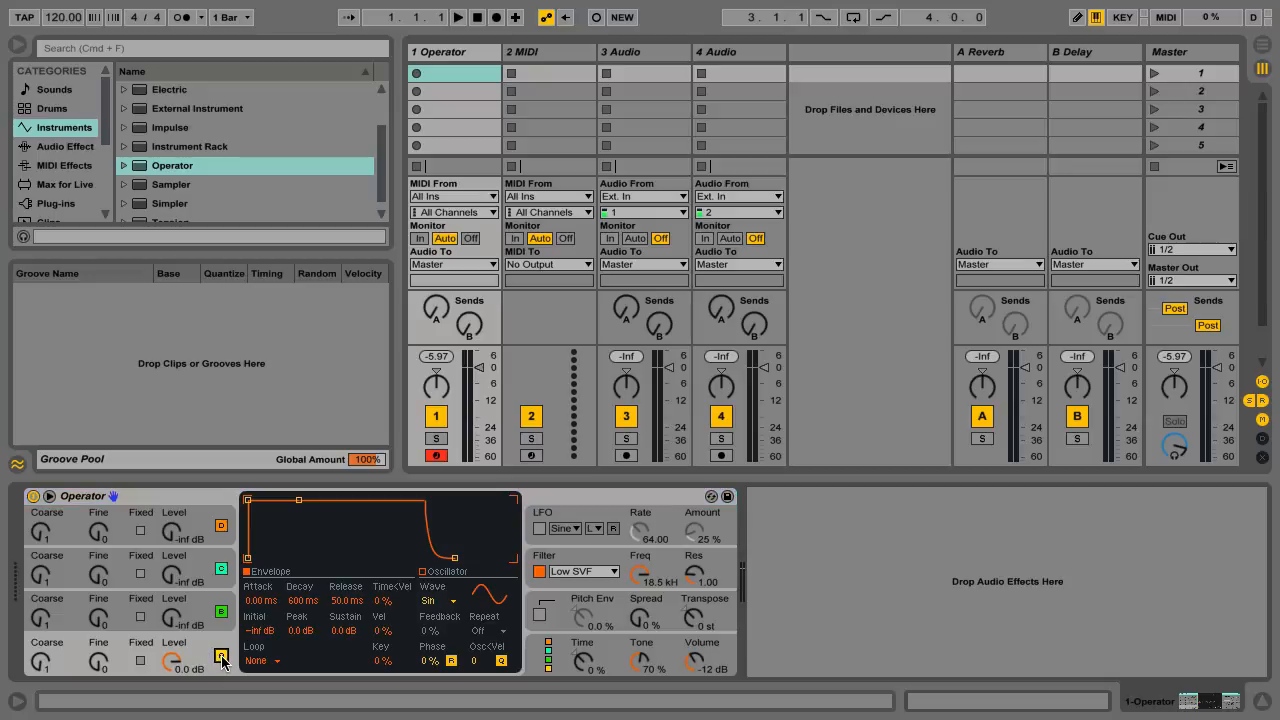
{"action": "left_click", "coordinate": [221, 655]}
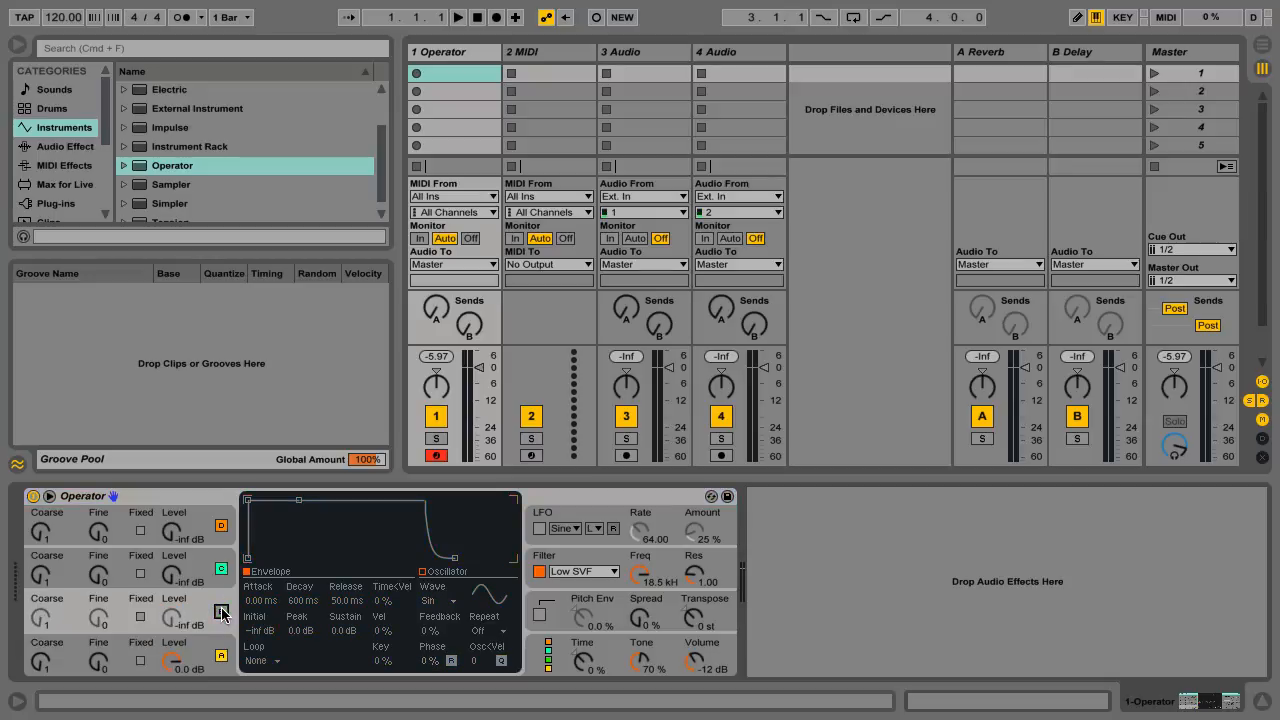
{"action": "left_click", "coordinate": [221, 570]}
{"action": "left_click", "coordinate": [221, 527]}
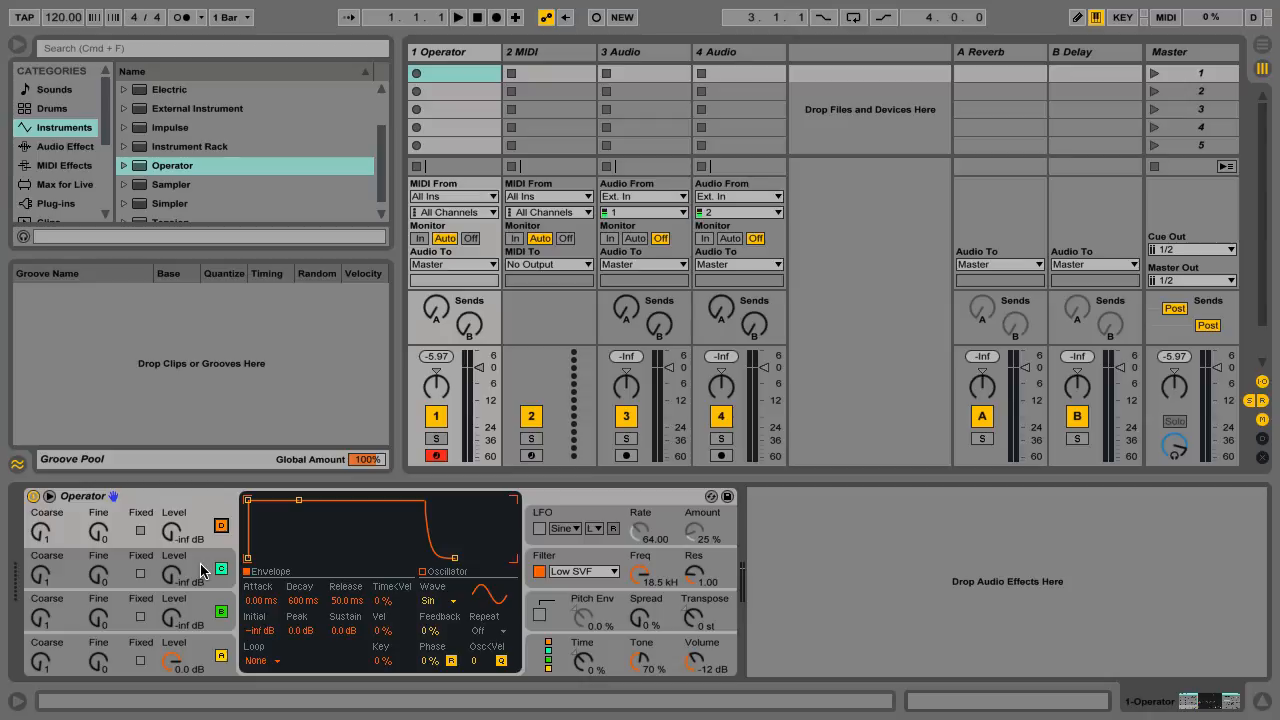
Step: Try several oscillator algorithms in the global settings, restore the fully stacked one, and return to oscillator D's envelope
{"action": "left_click", "coordinate": [548, 660]}
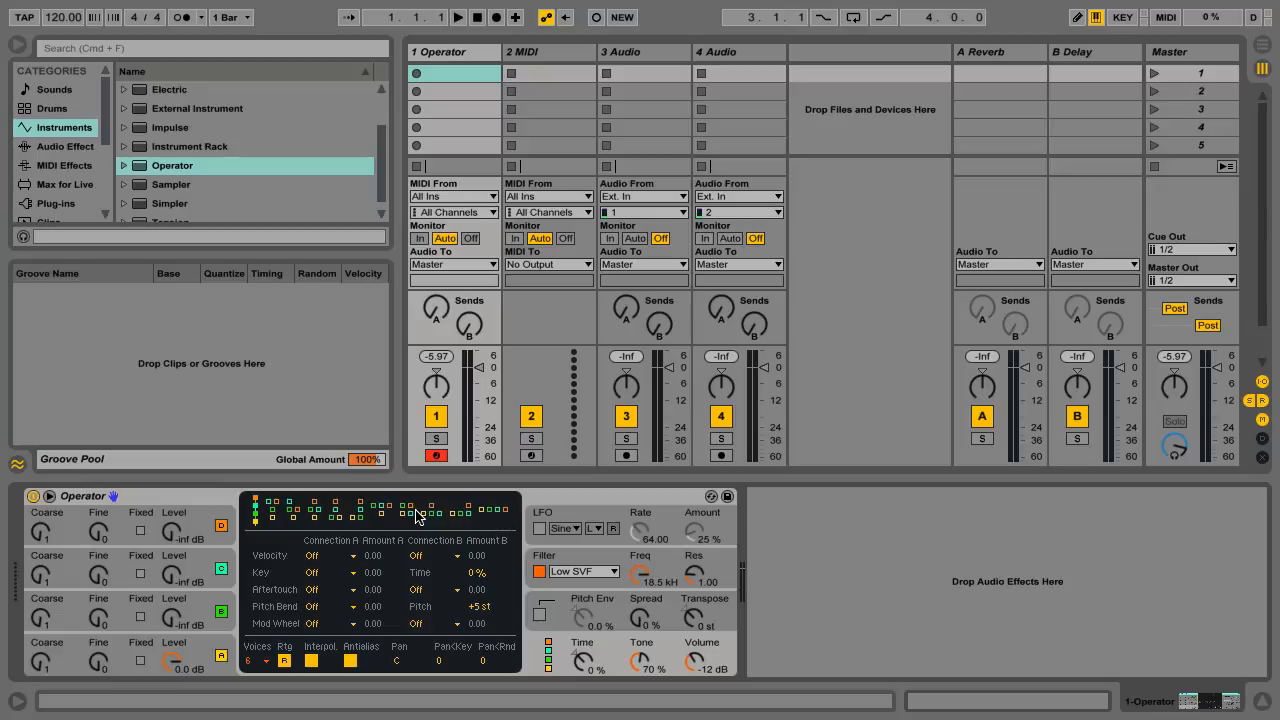
{"action": "left_click", "coordinate": [490, 515]}
{"action": "left_click", "coordinate": [464, 515]}
{"action": "left_click", "coordinate": [431, 513]}
{"action": "left_click", "coordinate": [257, 512]}
{"action": "left_click", "coordinate": [190, 533]}
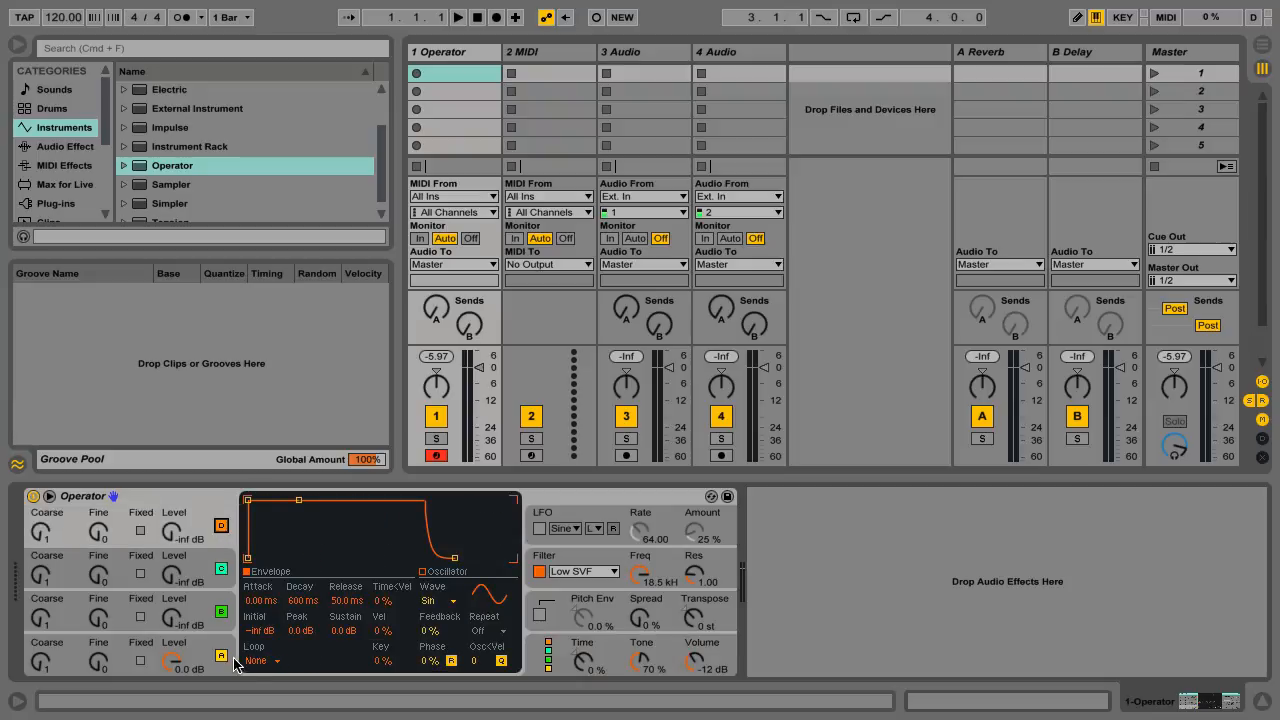
Step: Examine the level and envelope settings of oscillators A, B, C and D one after another
{"action": "left_click", "coordinate": [204, 650]}
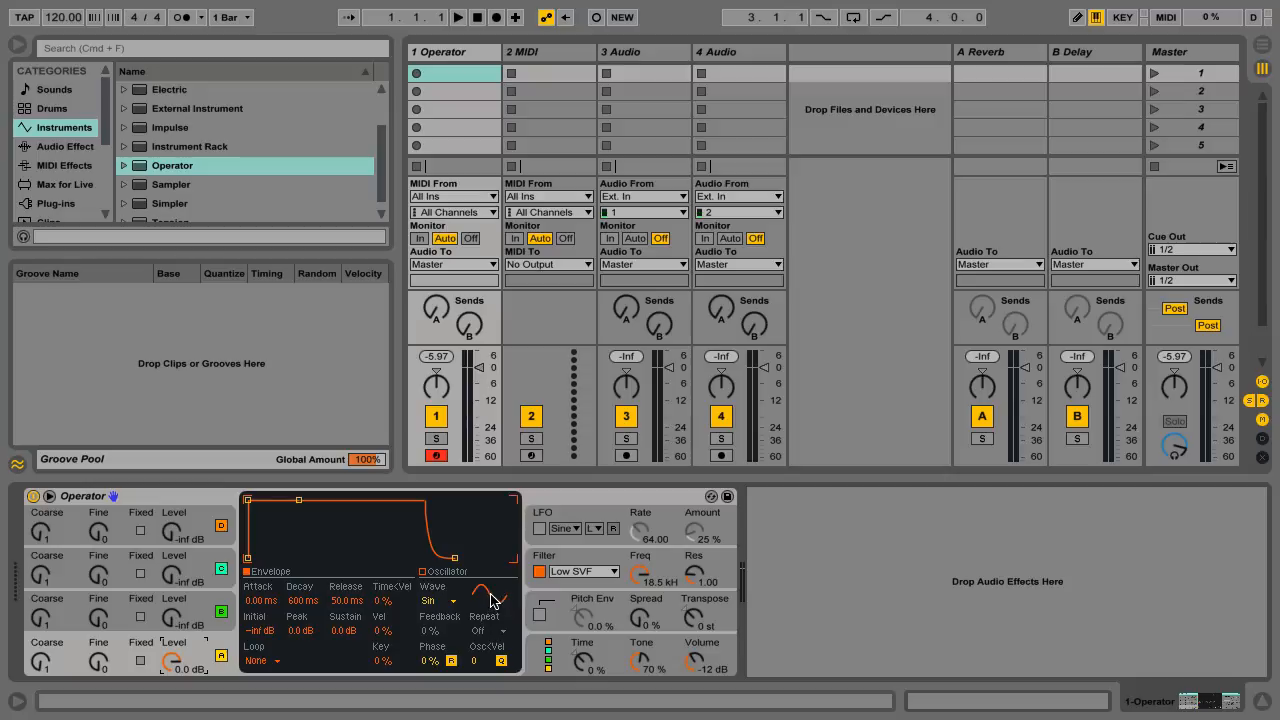
{"action": "left_click", "coordinate": [195, 605]}
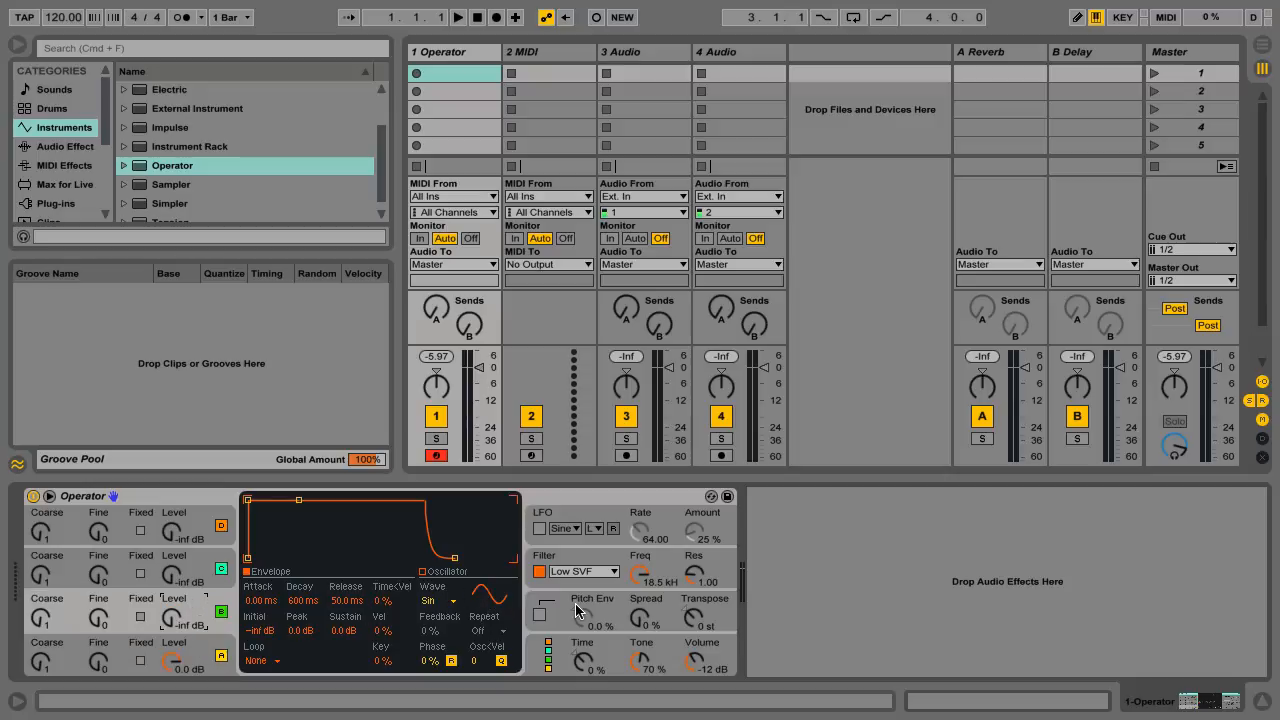
{"action": "left_click", "coordinate": [205, 566]}
{"action": "left_click", "coordinate": [200, 528]}
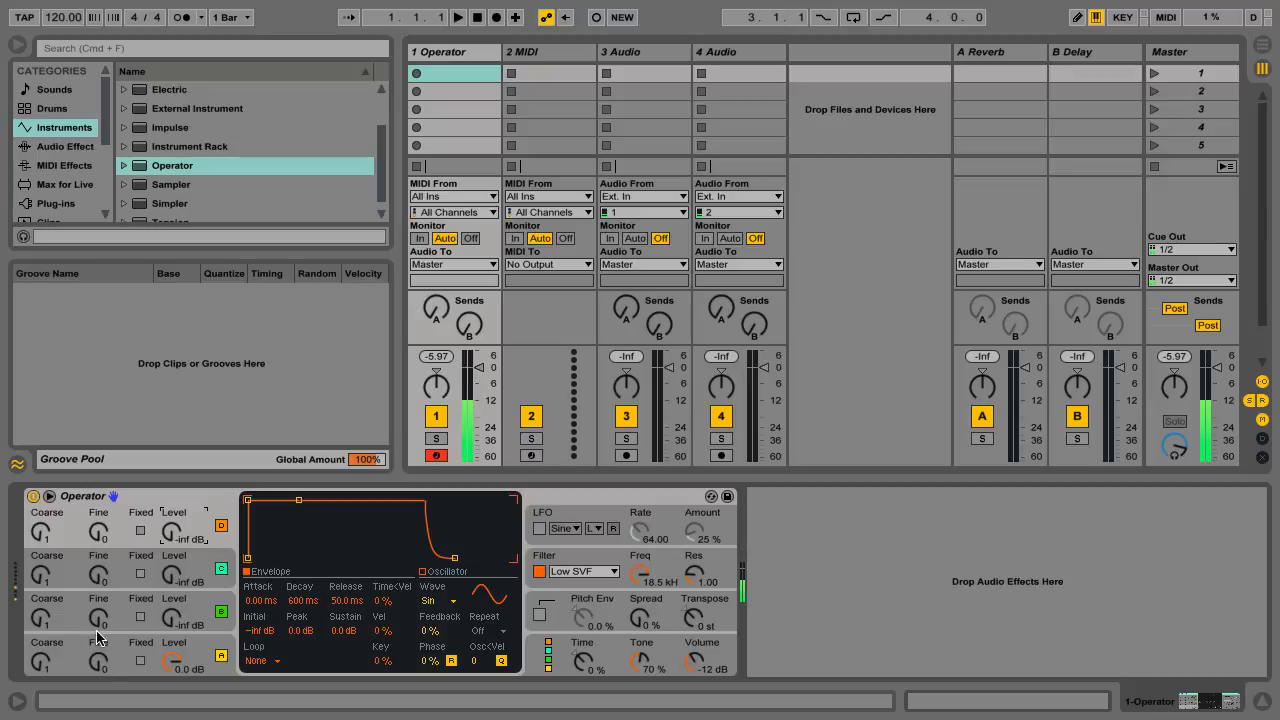
Step: Set oscillator B's level to -23 dB, with its coarse tuning at 10 and fine at 33
{"action": "left_click_drag", "start_coordinate": [41, 620], "coordinate": [41, 598]}
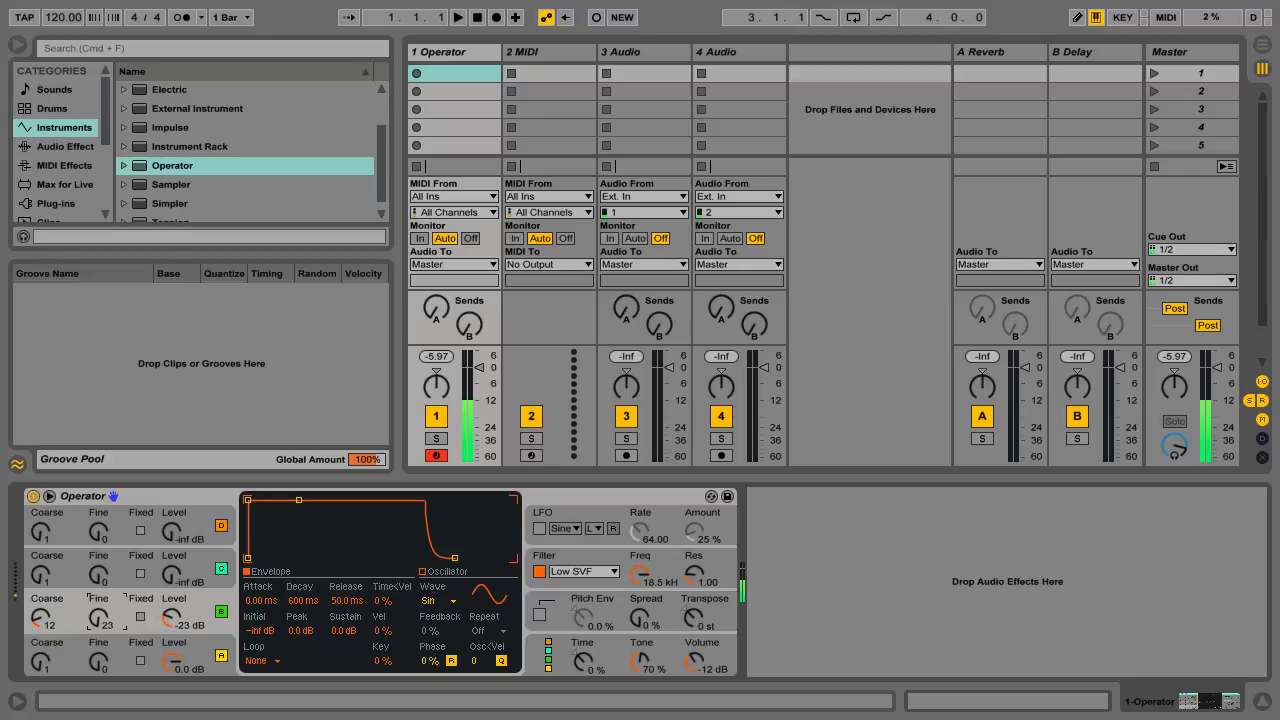
{"action": "left_click", "coordinate": [40, 618]}
Step: Set oscillator C to level -22 dB and fine 1000, and oscillator D to level -23 dB and coarse 17
{"action": "left_click_drag", "start_coordinate": [172, 580], "coordinate": [172, 566]}
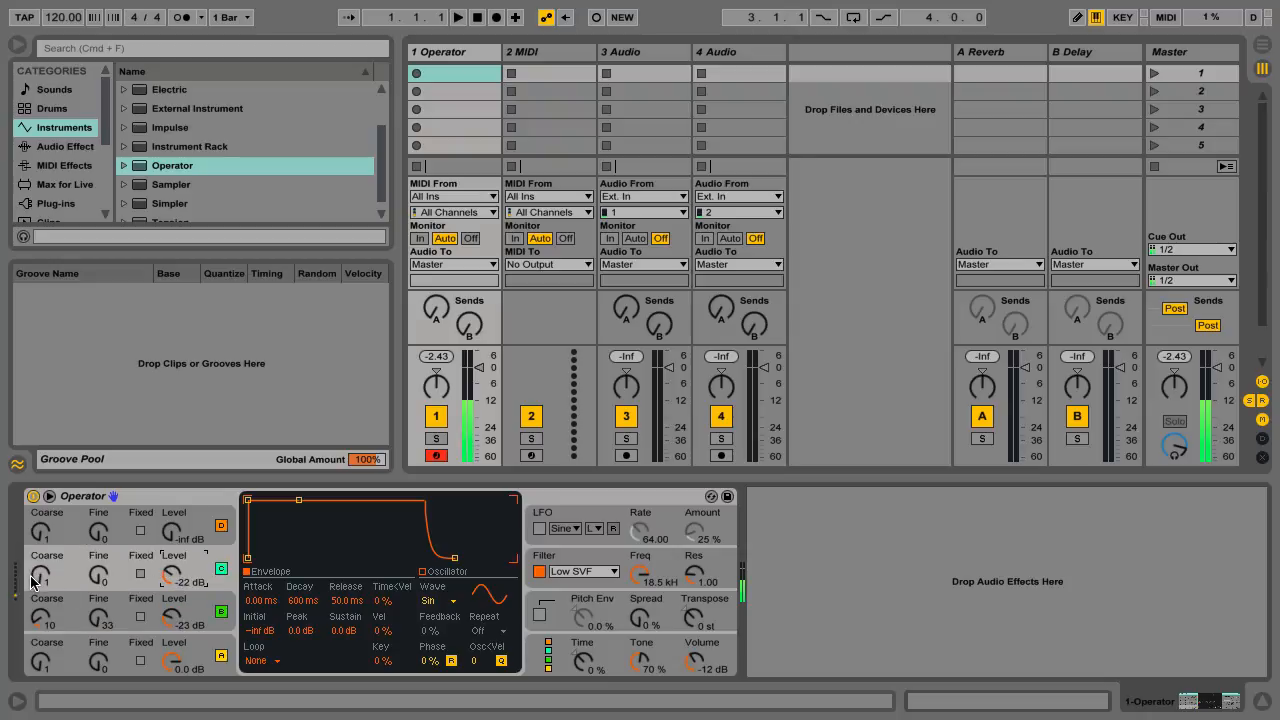
{"action": "mouse_move", "coordinate": [97, 577]}
{"action": "left_mouse_down"}
{"action": "mouse_move", "coordinate": [97, 555]}
{"action": "mouse_move", "coordinate": [97, 575]}
{"action": "left_mouse_up"}
{"action": "left_click_drag", "start_coordinate": [172, 532], "coordinate": [172, 526]}
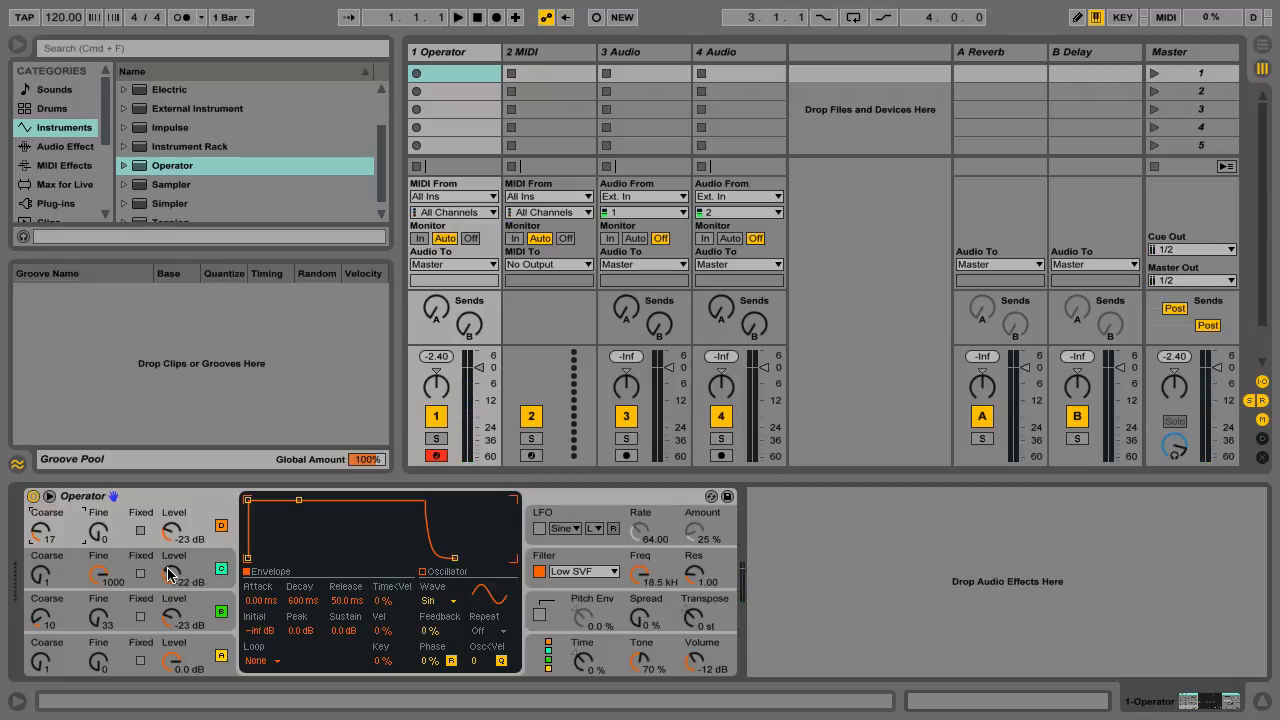
Step: Shape oscillator C's envelope to 38.9 ms attack and -46 dB peak, and oscillator A's to 17.2 s decay and -49 dB sustain
{"action": "left_click_drag", "start_coordinate": [248, 499], "coordinate": [291, 549]}
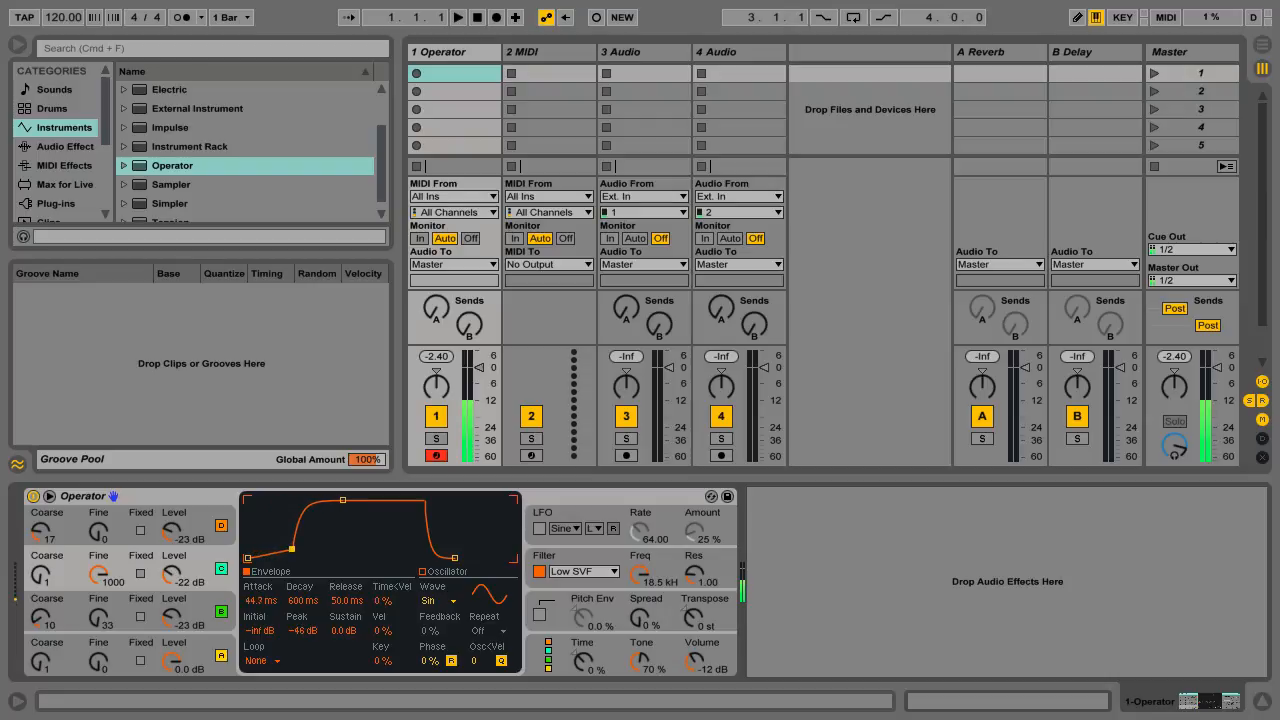
{"action": "left_click", "coordinate": [172, 613]}
{"action": "left_click_drag", "start_coordinate": [249, 501], "coordinate": [326, 550]}
{"action": "left_click", "coordinate": [201, 648]}
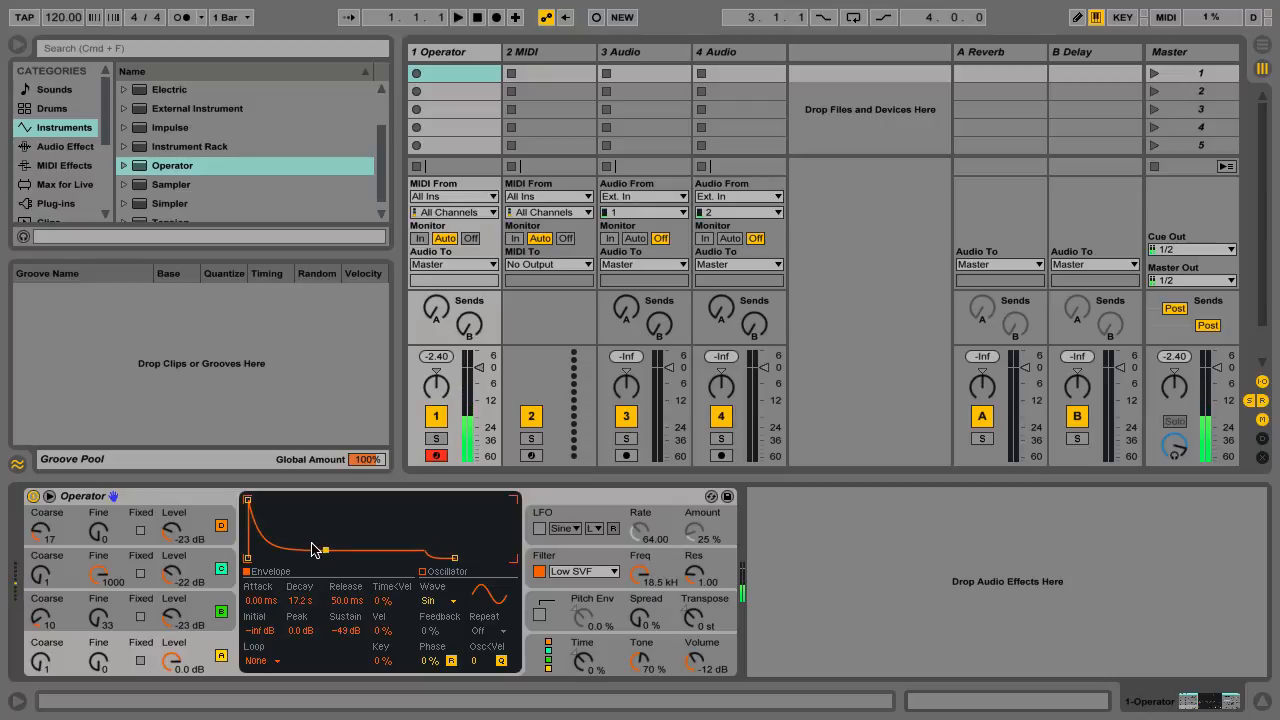
Step: Load the 12 String Guitar preset from Operator's Guitar & Plucked folder onto the device
{"action": "left_click", "coordinate": [121, 168]}
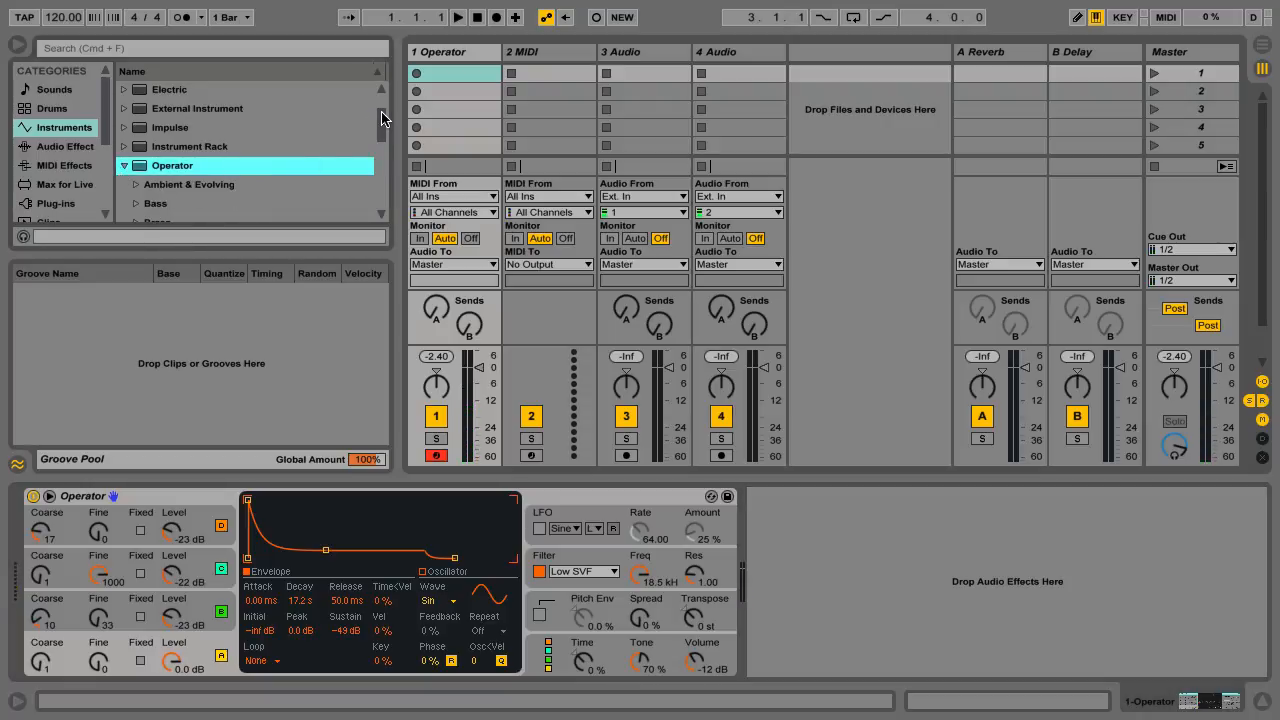
{"action": "scroll", "coordinate": [381, 118], "scroll_direction": "down", "scroll_amount": 5}
{"action": "left_click", "coordinate": [135, 165]}
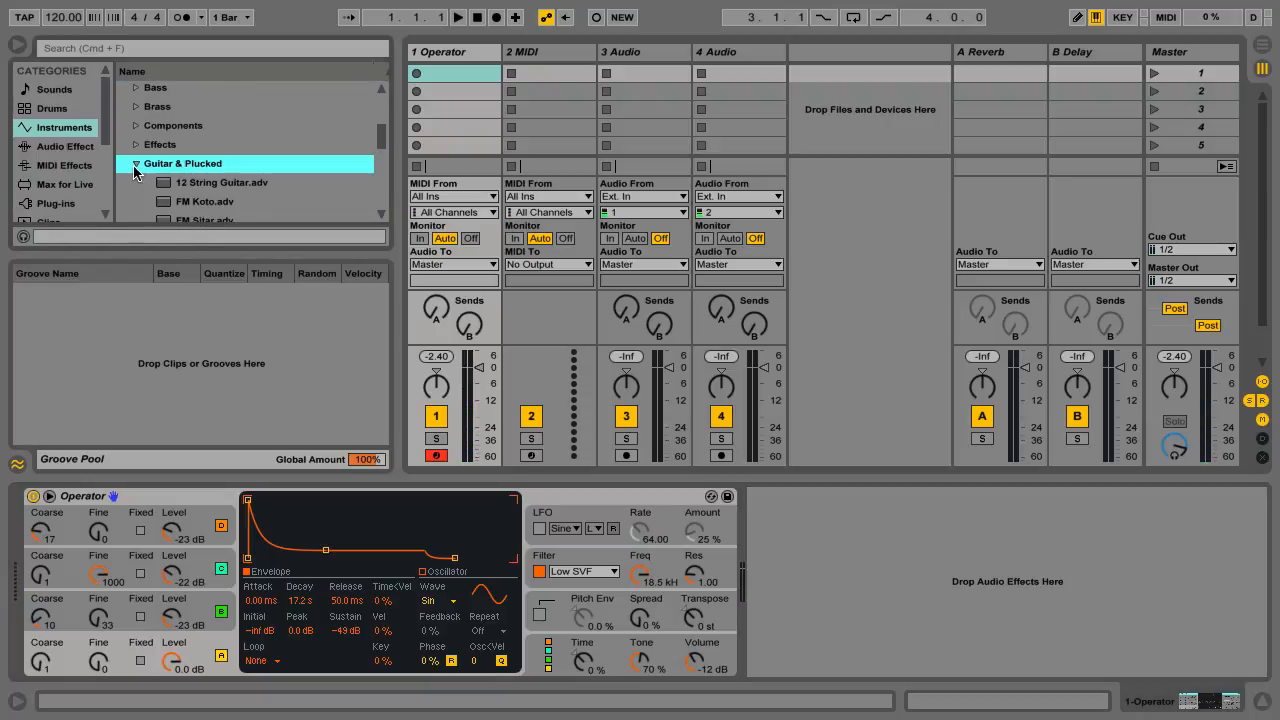
{"action": "left_click_drag", "start_coordinate": [193, 184], "coordinate": [165, 500]}
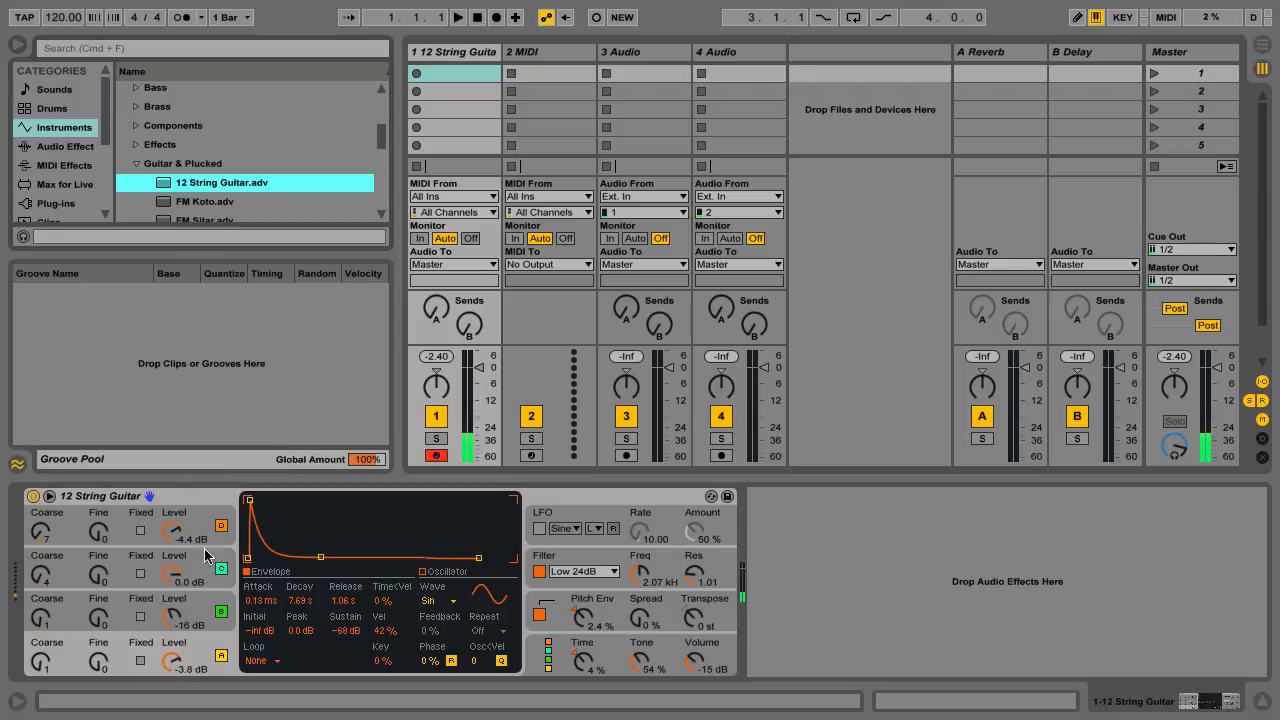
Step: Examine the 12 String Guitar preset's algorithm and the envelope, tuning and waveform of each oscillator
{"action": "left_click", "coordinate": [540, 670]}
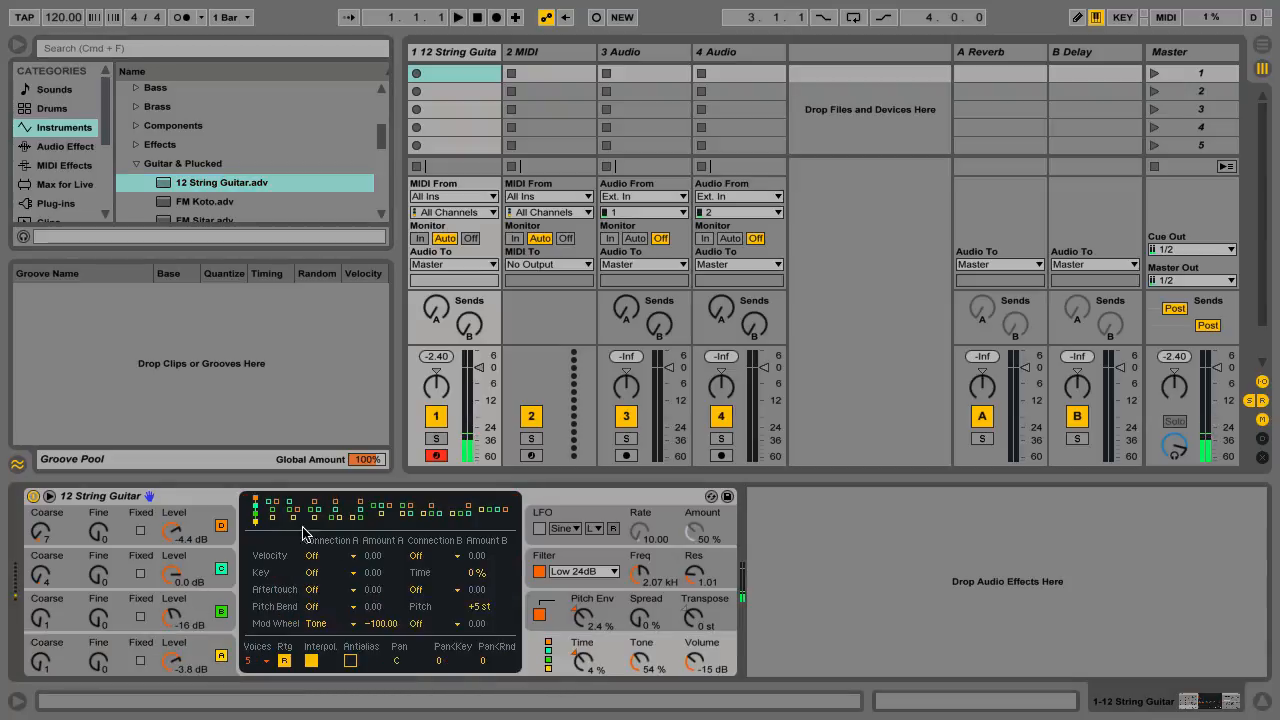
{"action": "left_click", "coordinate": [205, 647]}
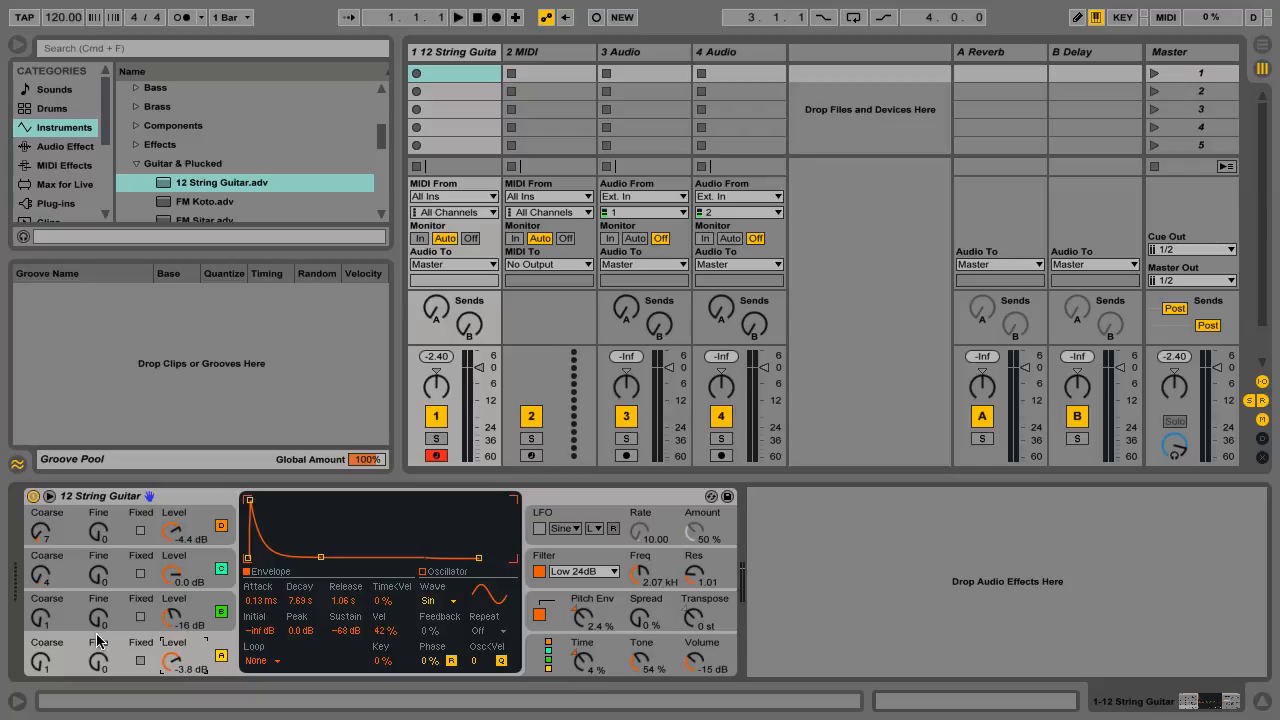
{"action": "left_click", "coordinate": [56, 574]}
{"action": "left_click", "coordinate": [69, 536]}
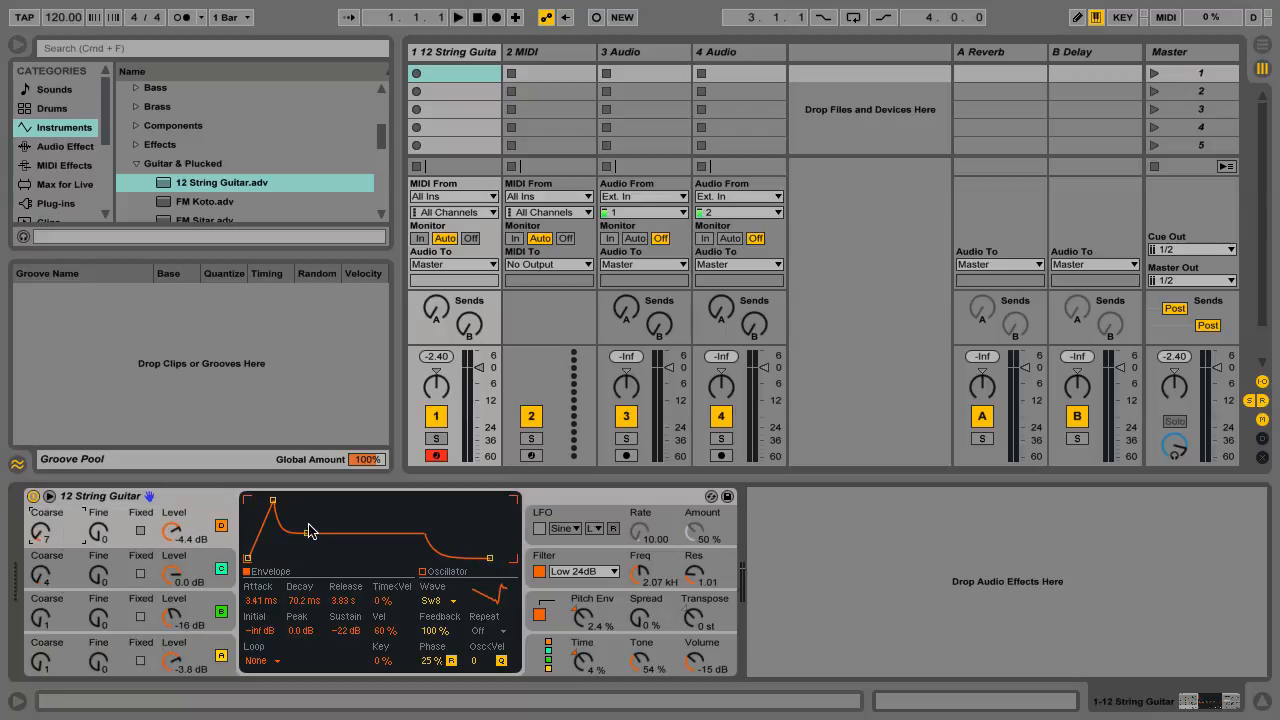
{"action": "left_click", "coordinate": [58, 572]}
{"action": "left_click", "coordinate": [67, 610]}
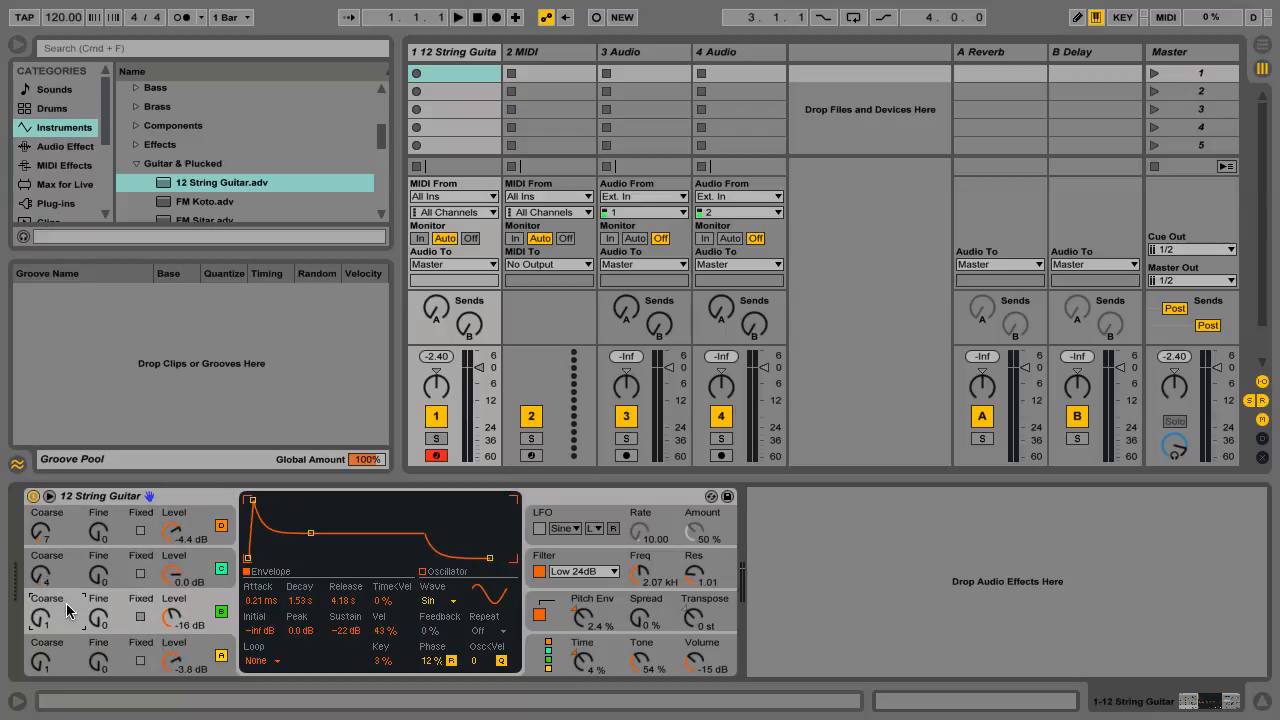
{"action": "left_click", "coordinate": [74, 648]}
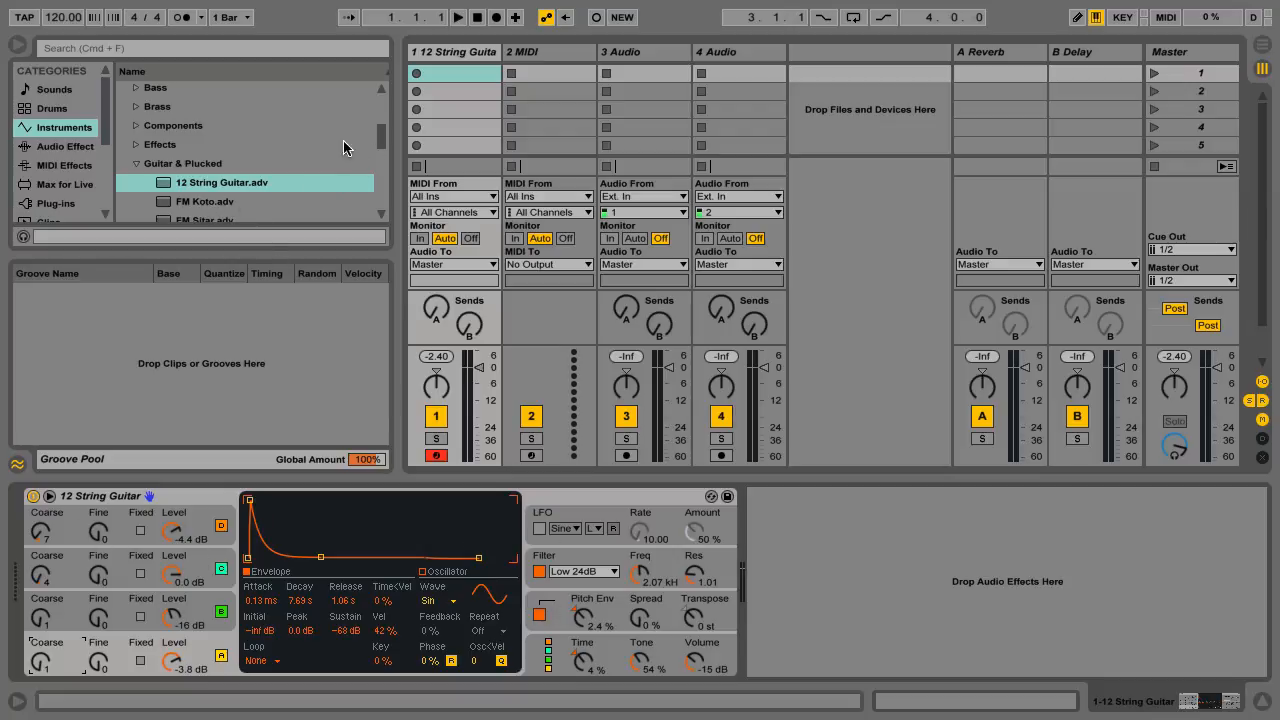
{"action": "left_click", "coordinate": [135, 125]}
{"action": "left_click_drag", "start_coordinate": [212, 146], "coordinate": [248, 280]}
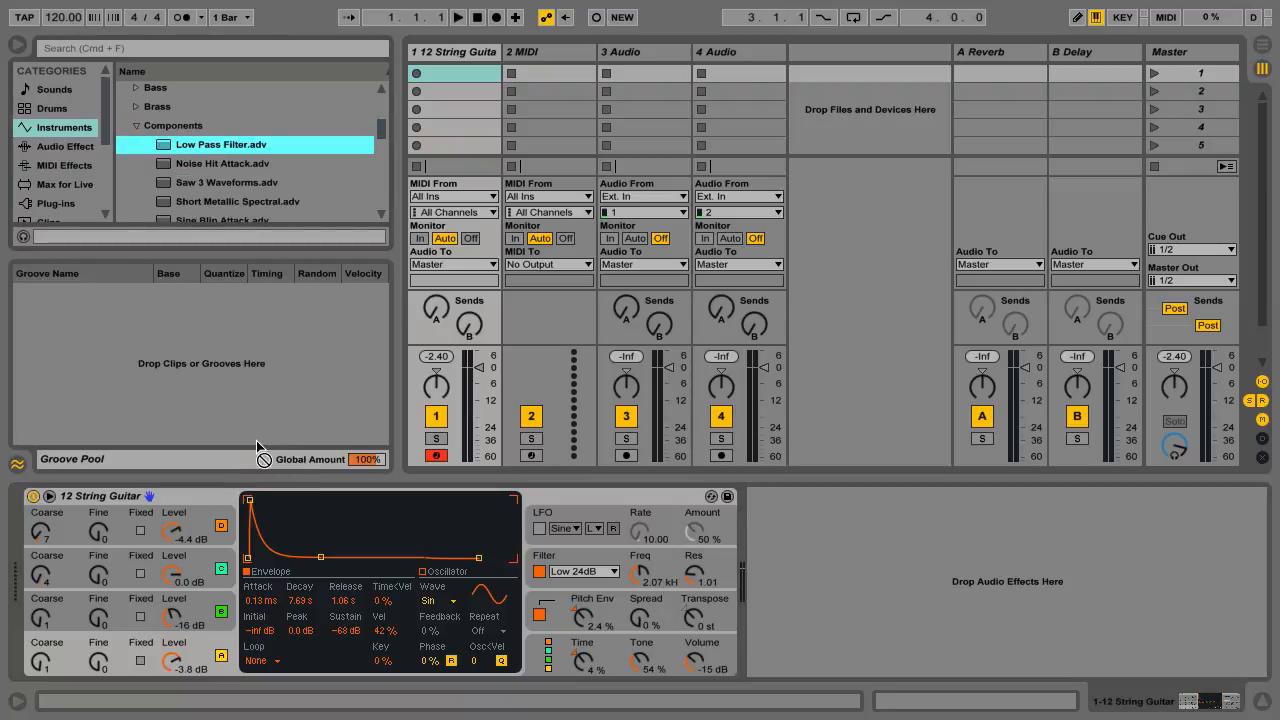
{"action": "left_click_drag", "start_coordinate": [256, 440], "coordinate": [283, 159]}
{"action": "scroll", "coordinate": [283, 159], "scroll_direction": "down", "scroll_amount": 2}
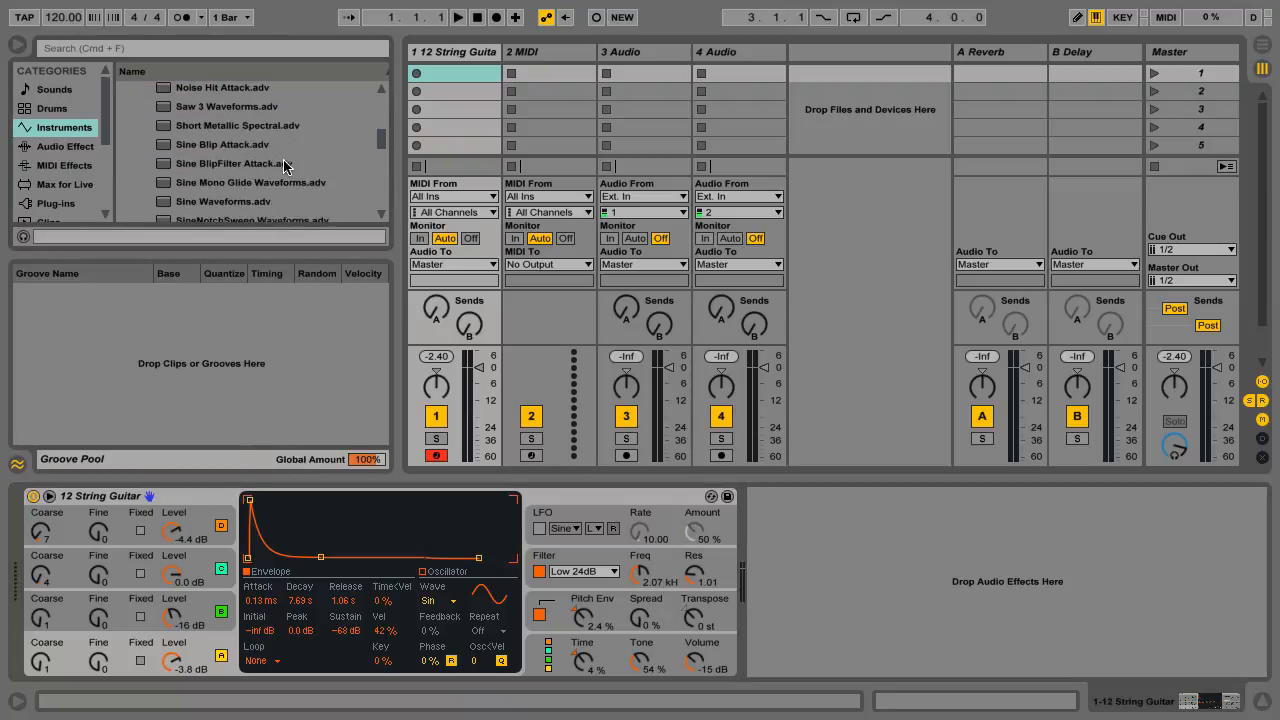
Step: Load the Backwards Aftertouch preset from Operator's Ambient & Evolving folder onto the device
{"action": "scroll", "coordinate": [240, 170], "scroll_direction": "up", "scroll_amount": 15}
{"action": "scroll", "coordinate": [202, 172], "scroll_direction": "down", "scroll_amount": 3}
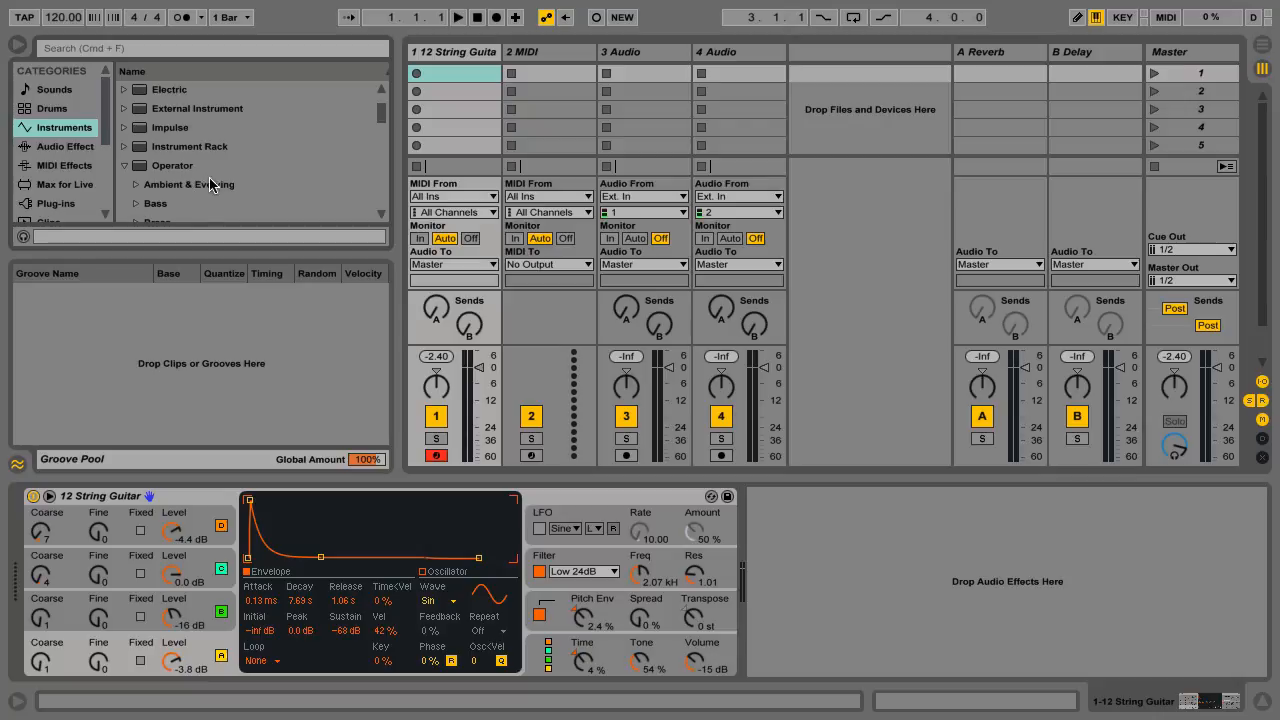
{"action": "left_click", "coordinate": [135, 185]}
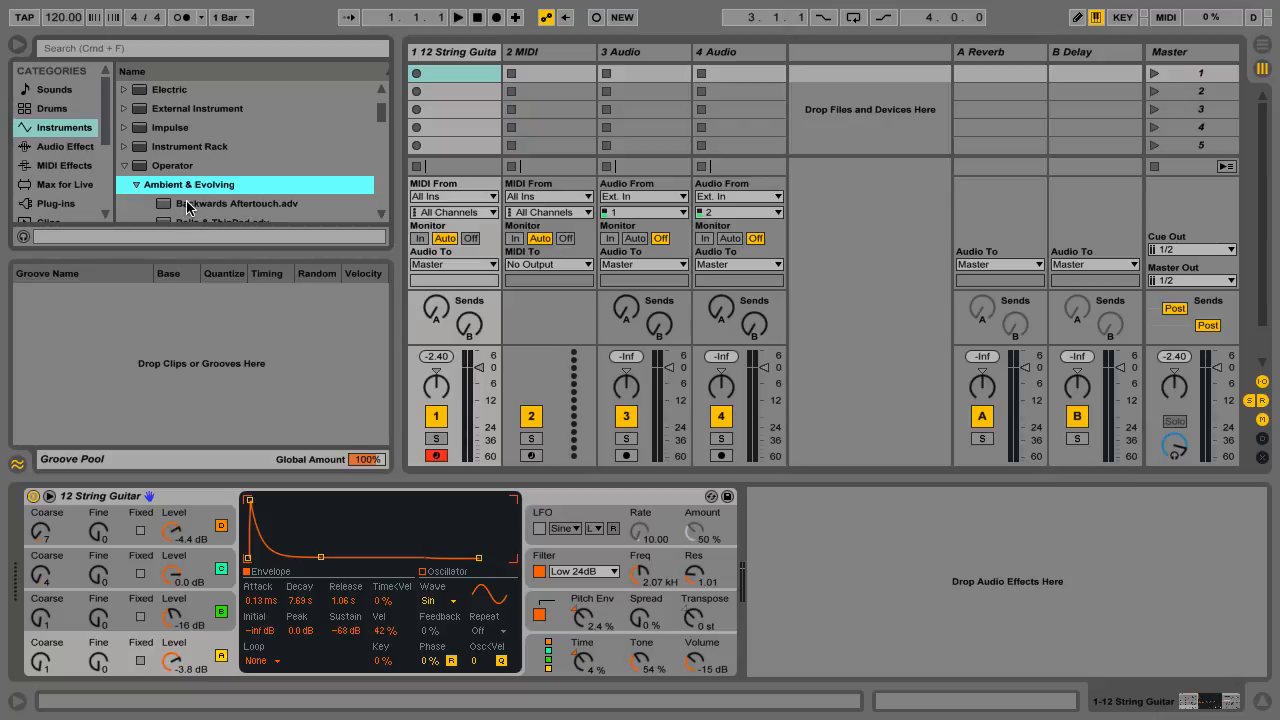
{"action": "left_click_drag", "start_coordinate": [190, 205], "coordinate": [212, 501]}
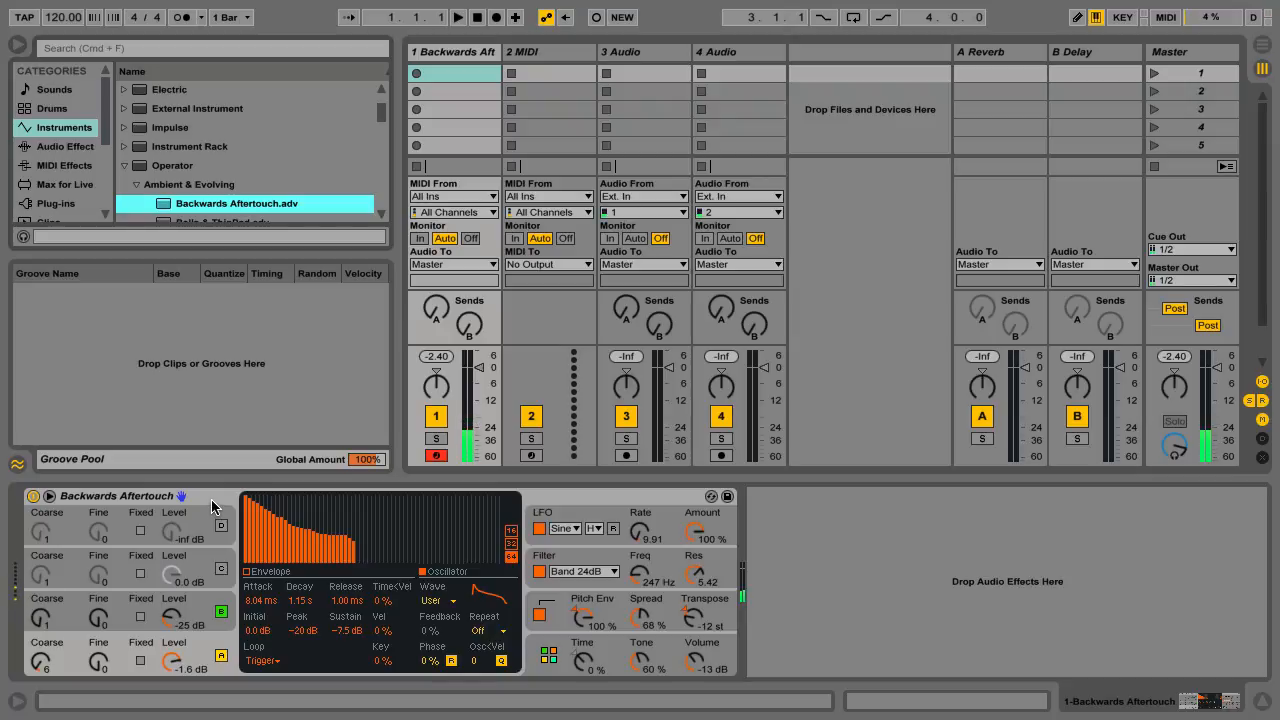
Step: Examine the harmonics of oscillators B and A and the waveforms available for oscillator A
{"action": "left_click", "coordinate": [152, 599]}
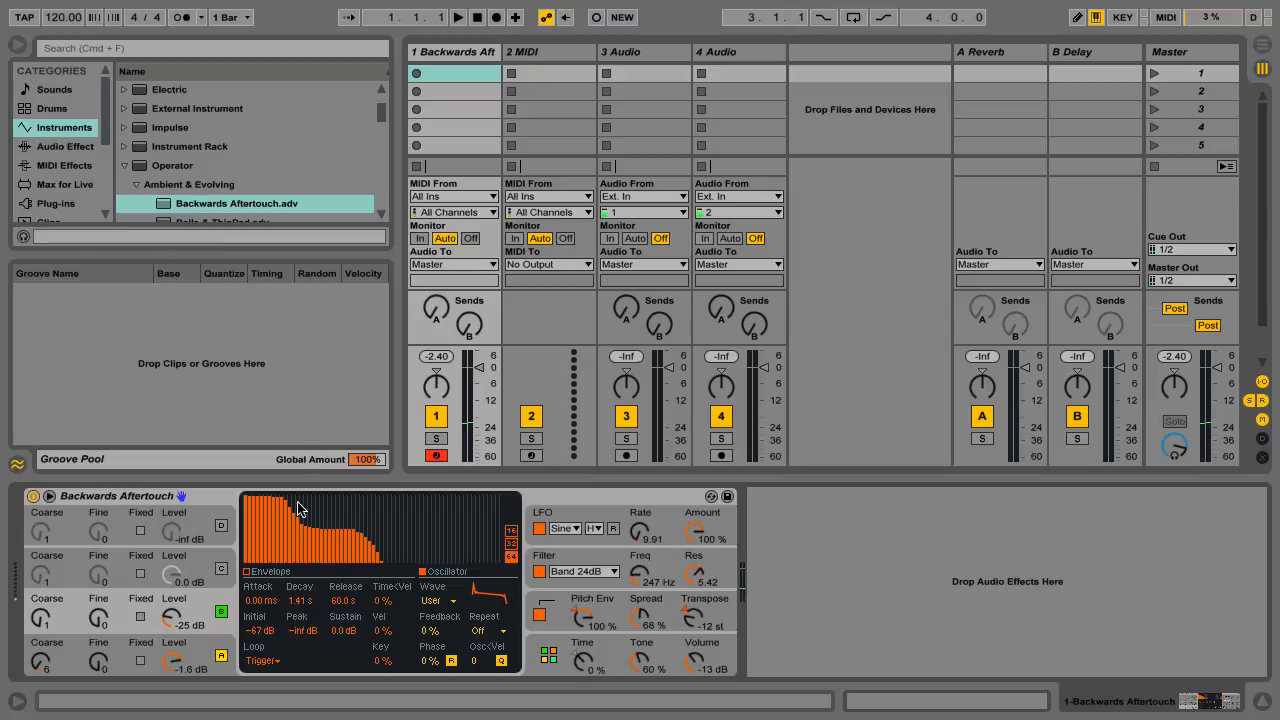
{"action": "left_click", "coordinate": [151, 655]}
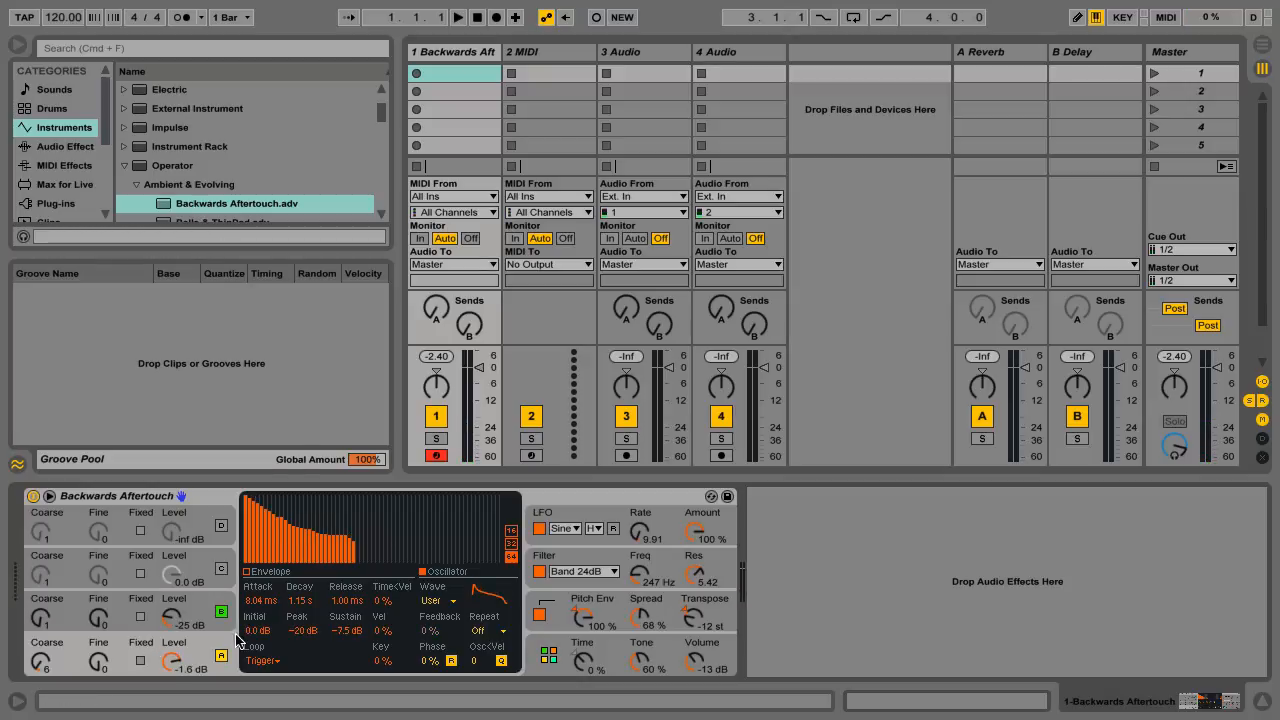
{"action": "left_click", "coordinate": [452, 601]}
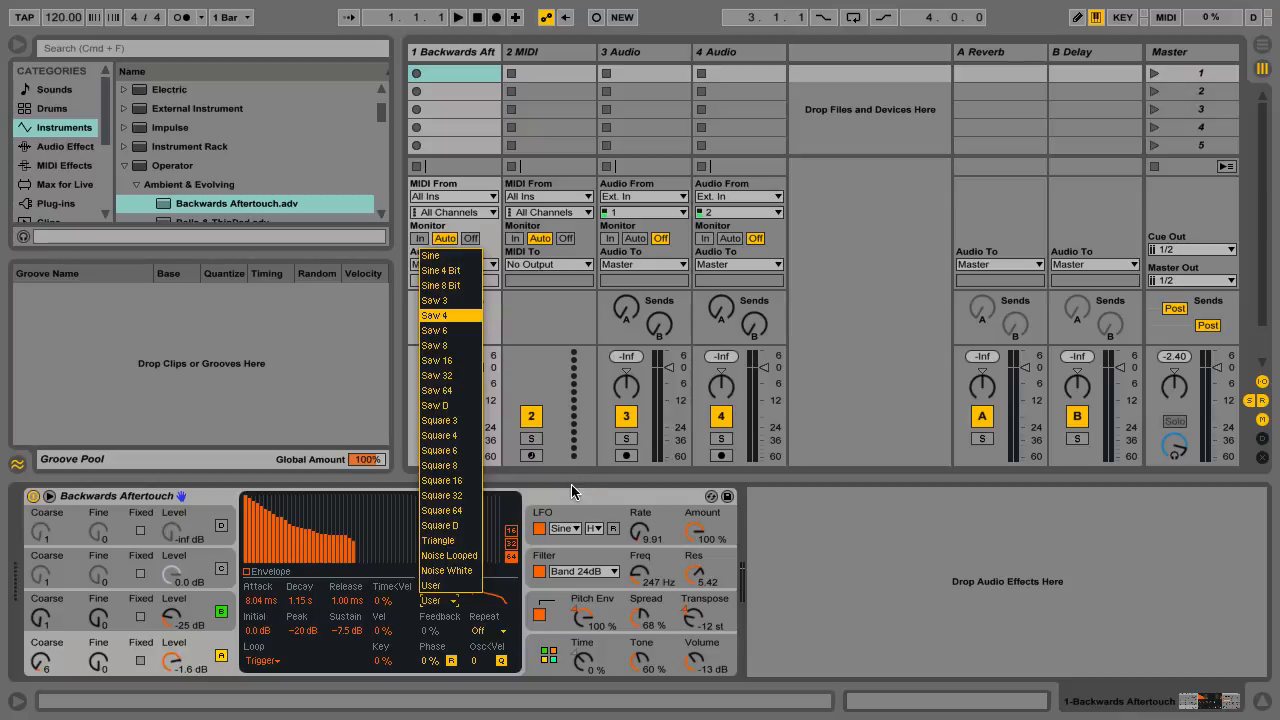
{"action": "left_click", "coordinate": [550, 503]}
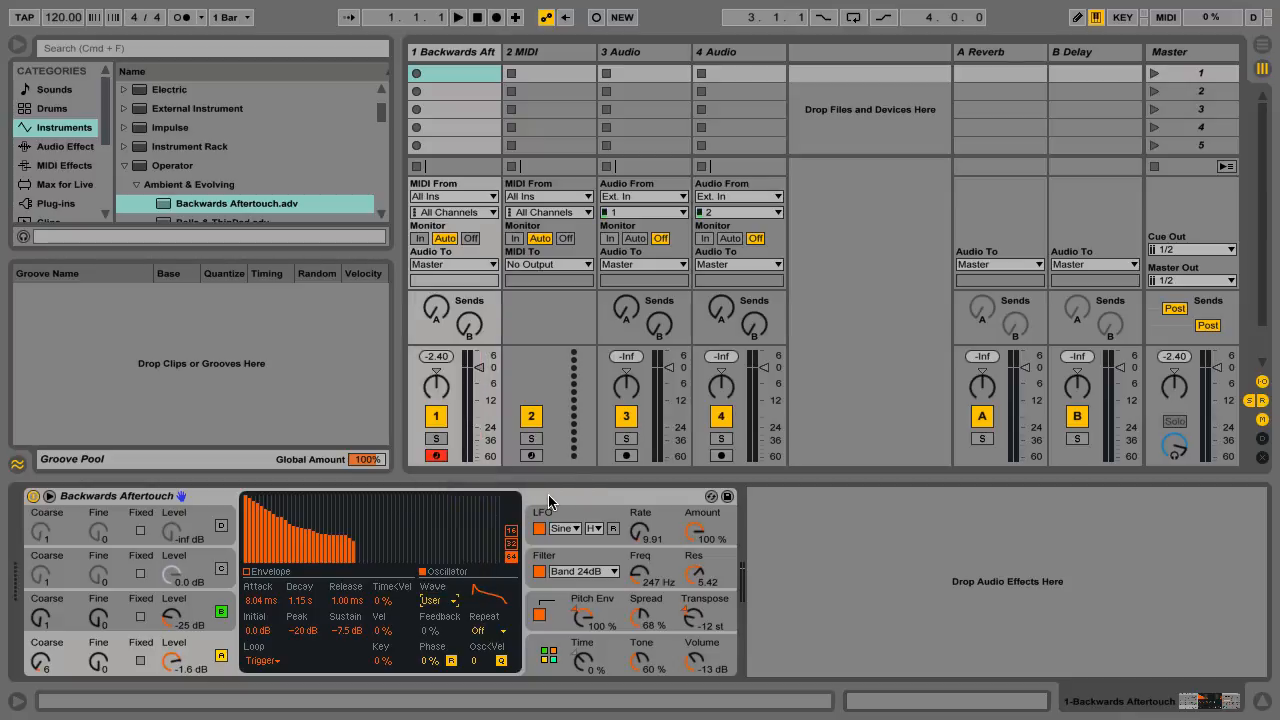
Step: Draw rising levels across the empty upper harmonics of oscillator A's waveform, and do the same for oscillator B
{"action": "left_click_drag", "start_coordinate": [373, 527], "coordinate": [501, 497]}
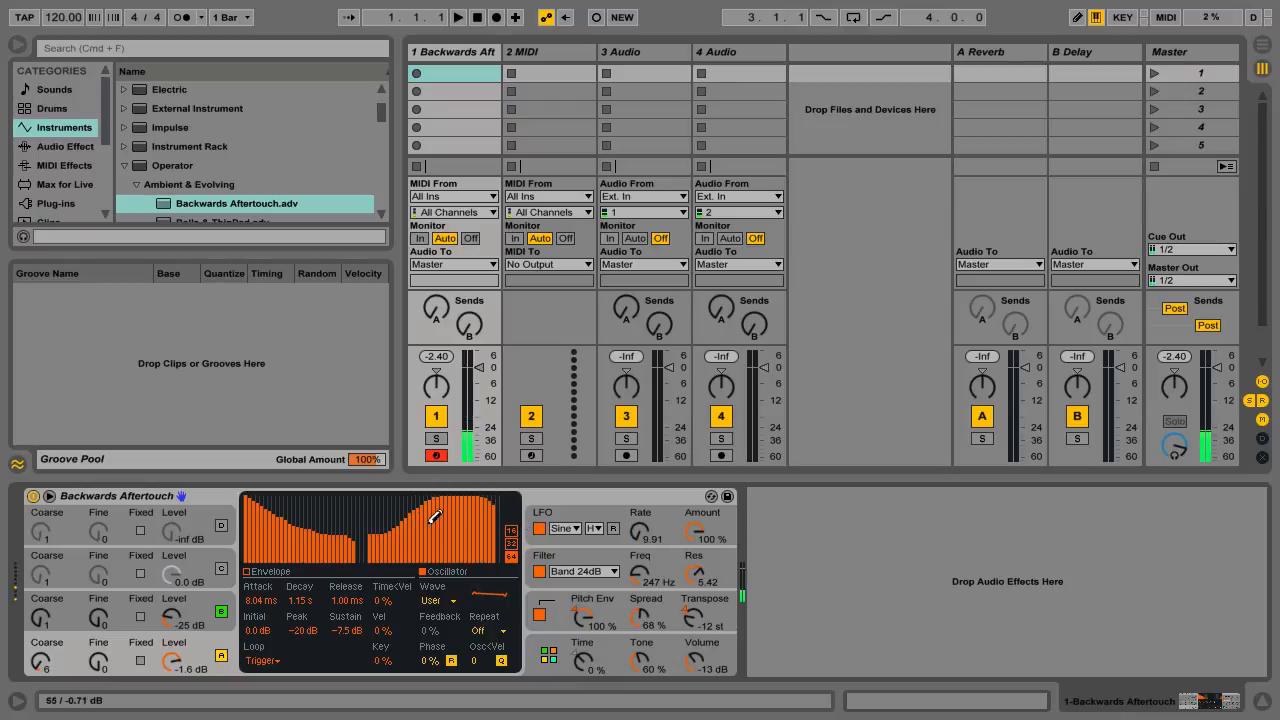
{"action": "left_click", "coordinate": [193, 612]}
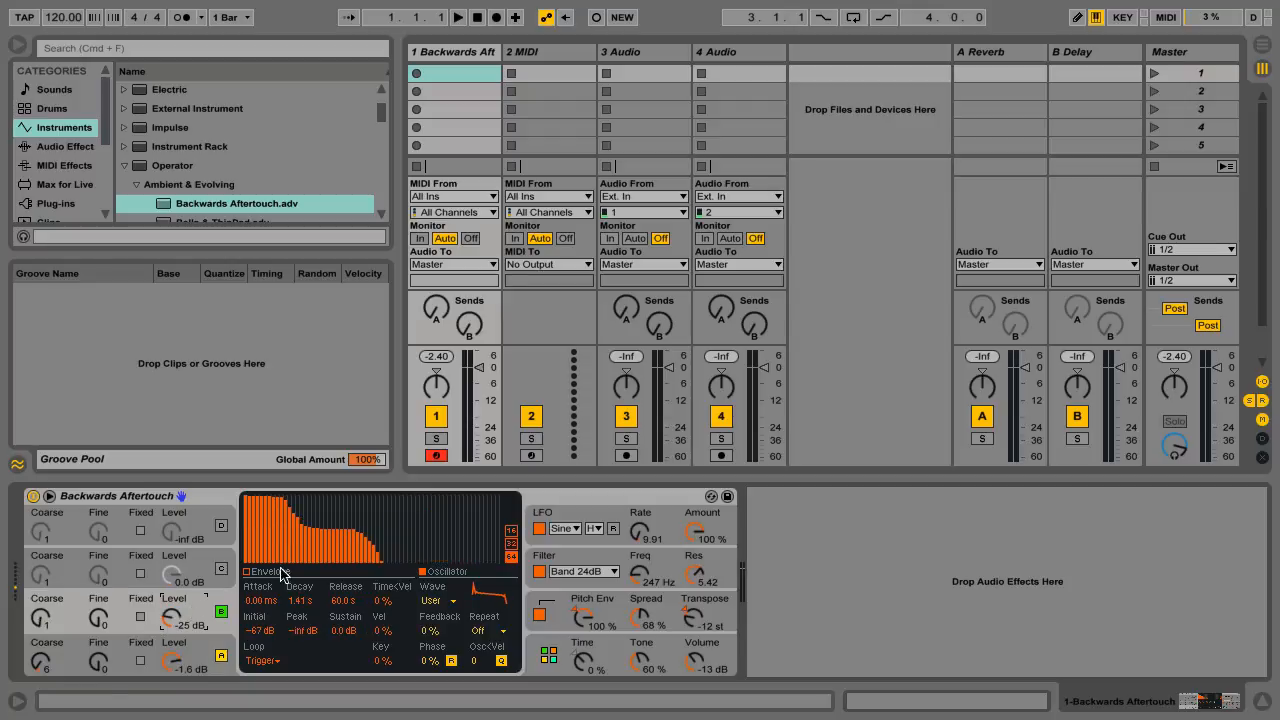
{"action": "left_click_drag", "start_coordinate": [400, 525], "coordinate": [503, 495]}
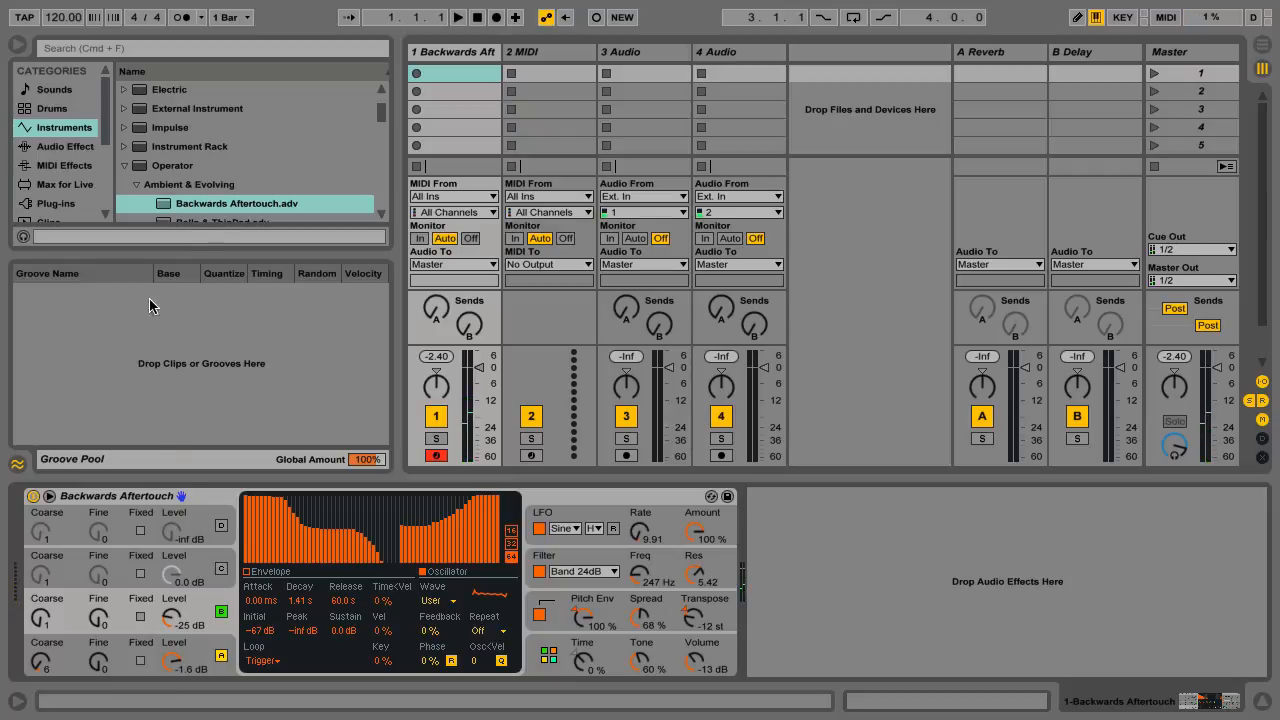
Step: Load the Chimes & Warm Pad preset from Operator's Ambient & Evolving folder onto the existing device
{"action": "scroll", "coordinate": [380, 121], "scroll_direction": "down", "scroll_amount": 3}
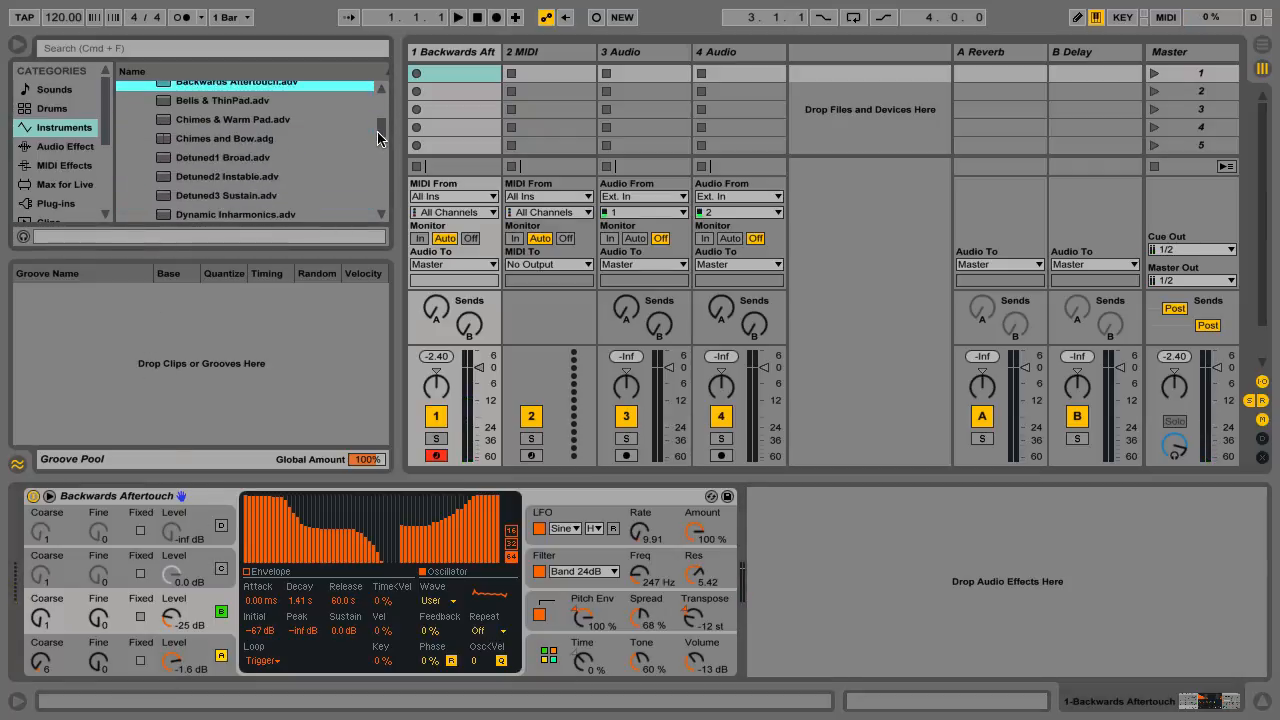
{"action": "left_click_drag", "start_coordinate": [258, 121], "coordinate": [212, 515]}
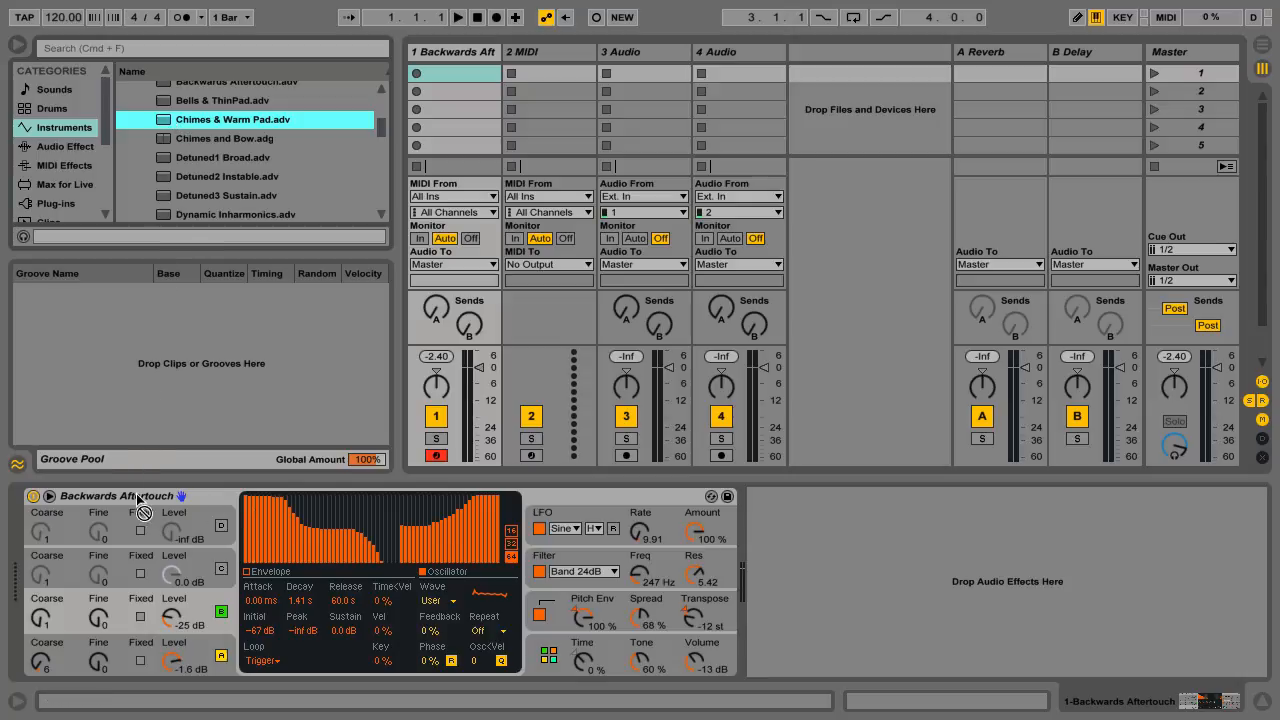
{"action": "left_click_drag", "start_coordinate": [136, 493], "coordinate": [133, 493]}
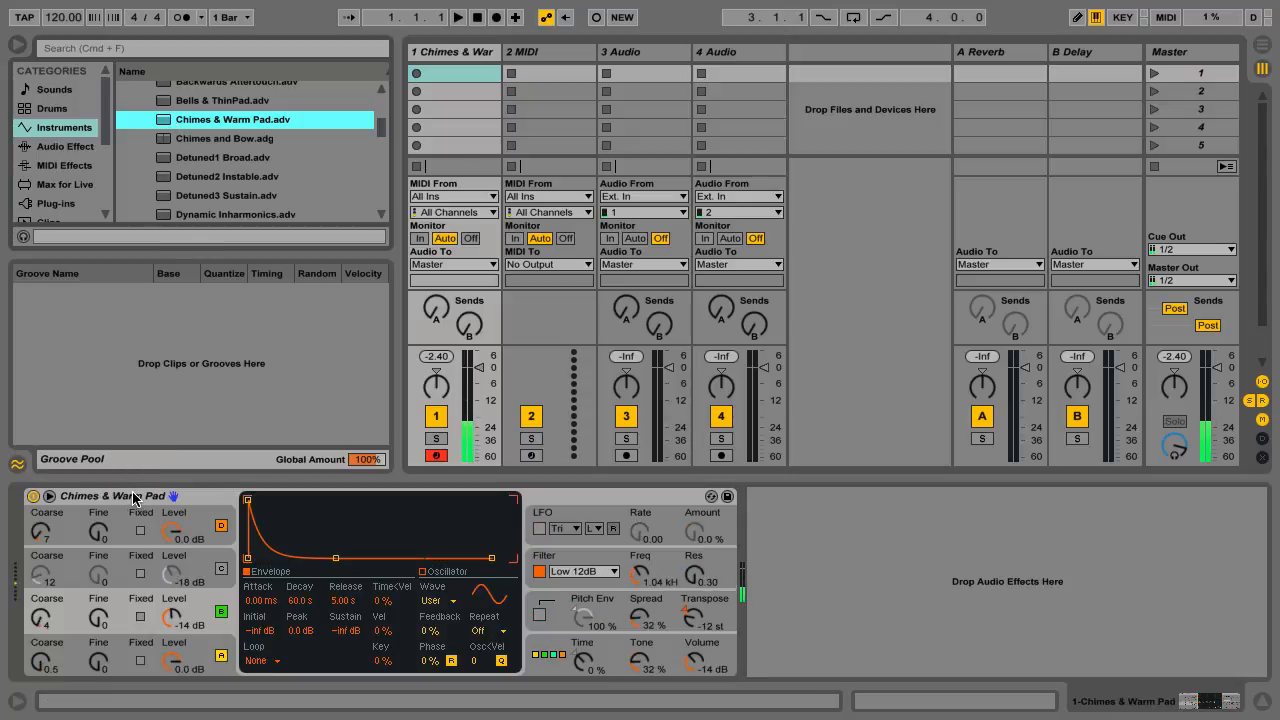
Step: Replace the loaded preset with the Chimes and Bow rack from the Ambient & Evolving folder
{"action": "scroll", "coordinate": [155, 162], "scroll_direction": "up", "scroll_amount": 1}
{"action": "left_click", "coordinate": [164, 160]}
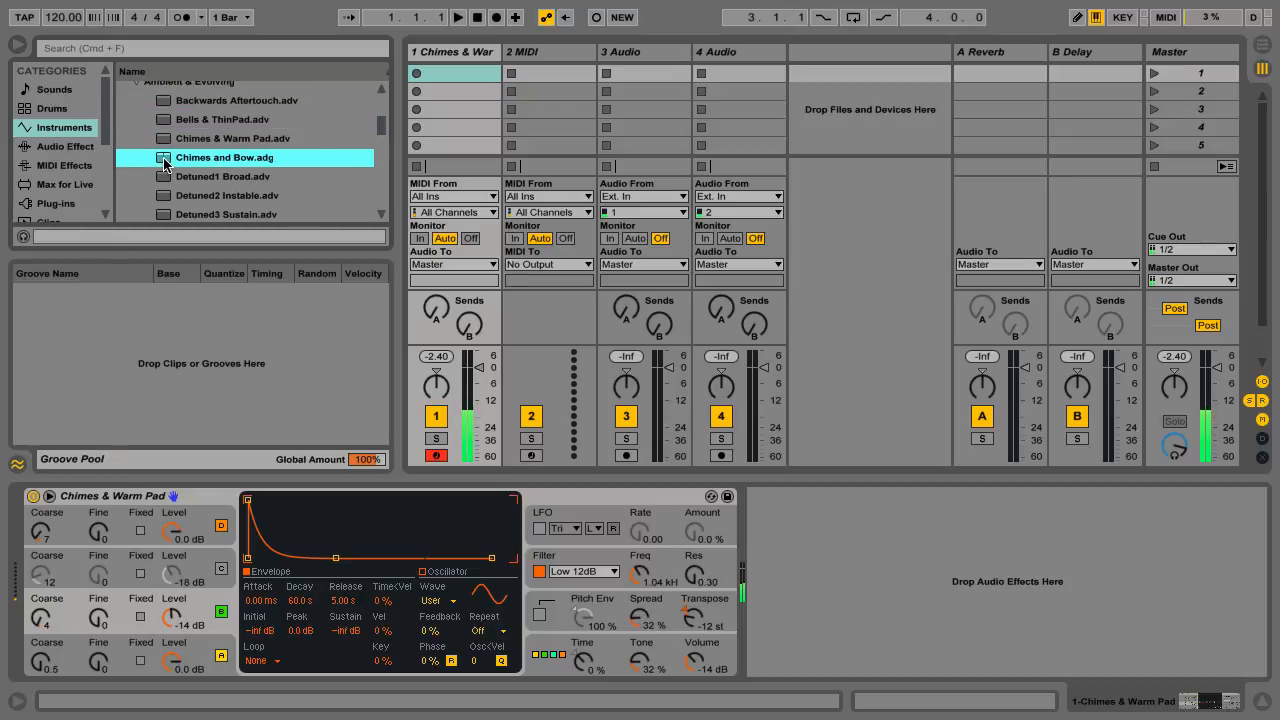
{"action": "left_click_drag", "start_coordinate": [164, 160], "coordinate": [210, 514]}
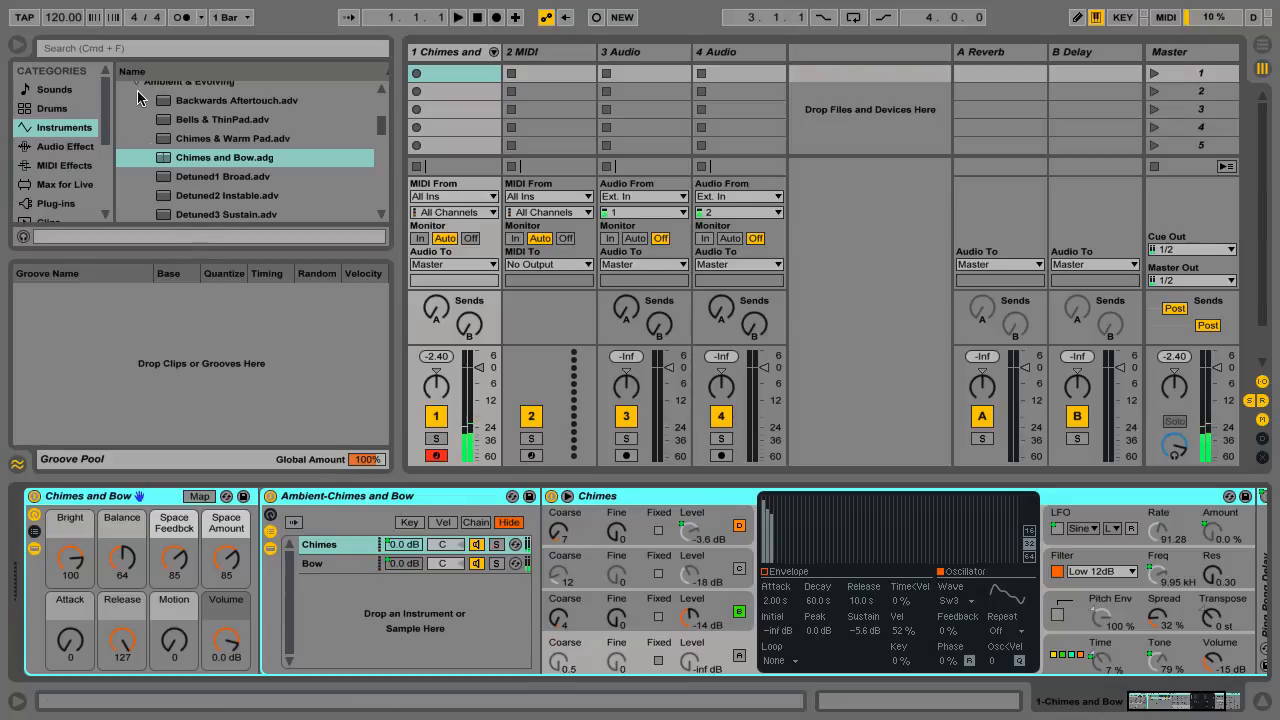
Step: Remove the Chimes and Bow rack from the first MIDI track and load the Grow & Shine preset there on its own
{"action": "left_click_drag", "start_coordinate": [381, 126], "coordinate": [380, 150]}
{"action": "left_click_drag", "start_coordinate": [240, 124], "coordinate": [310, 506]}
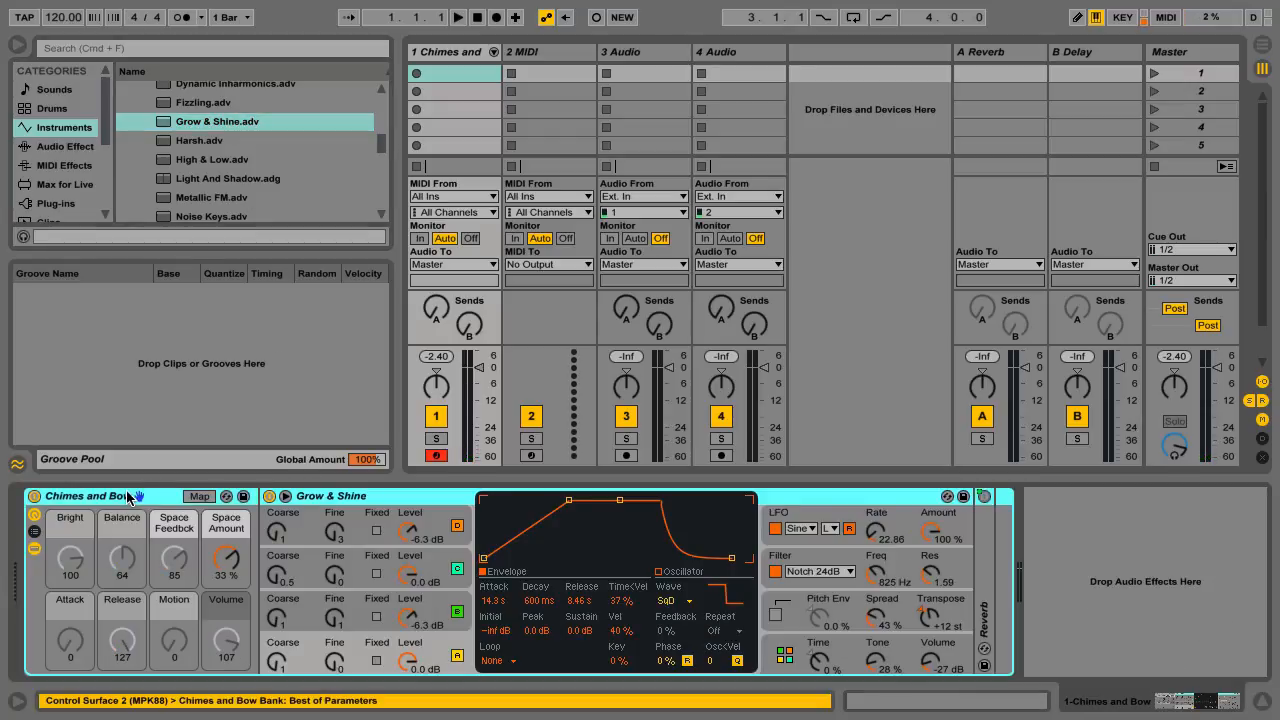
{"action": "key", "text": "Delete"}
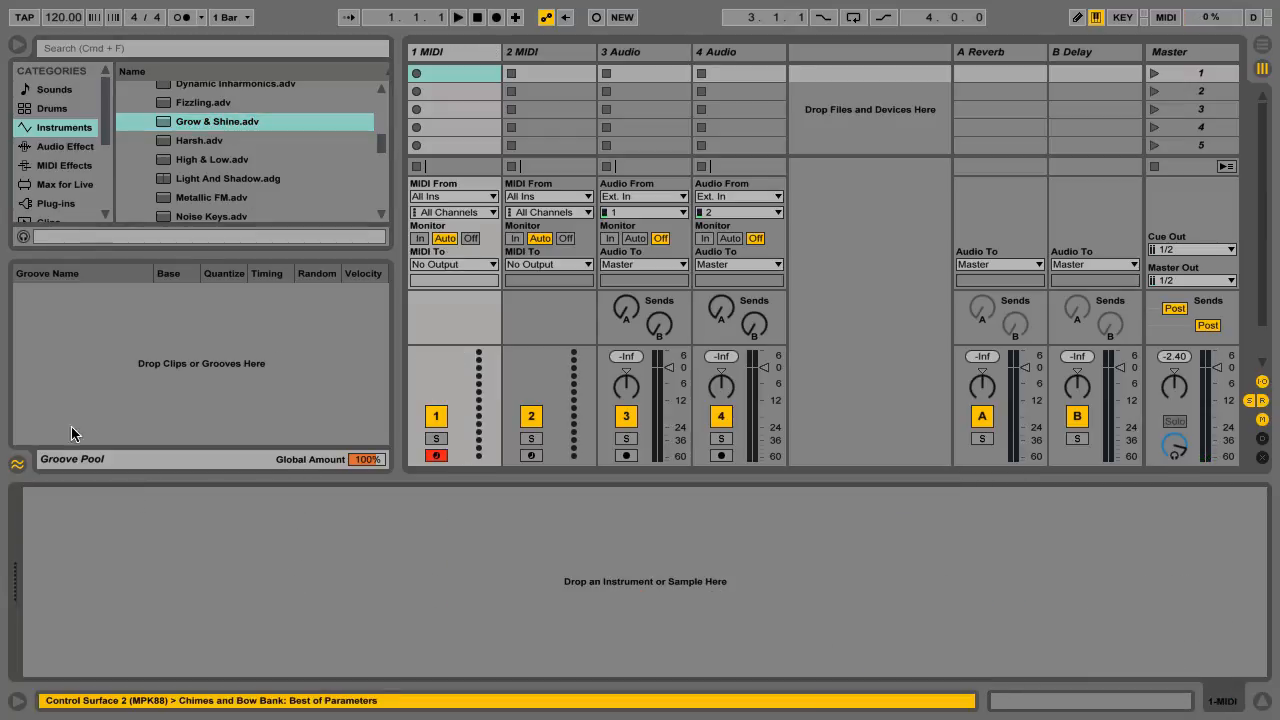
{"action": "left_click_drag", "start_coordinate": [157, 127], "coordinate": [211, 598]}
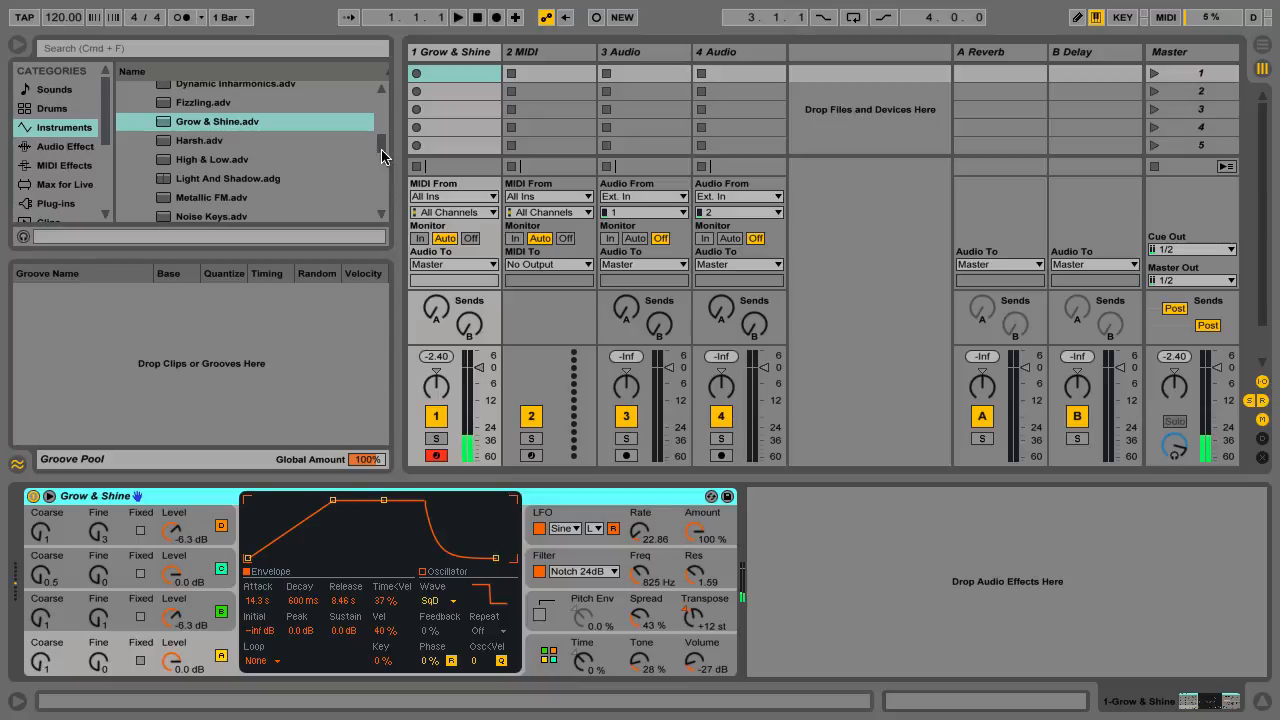
Step: Load the Flute1 Basic Winds preset from Operator's Winds folder in place of Grow & Shine
{"action": "left_click_drag", "start_coordinate": [380, 146], "coordinate": [371, 183]}
{"action": "scroll", "coordinate": [380, 152], "scroll_direction": "down", "scroll_amount": 4}
{"action": "scroll", "coordinate": [371, 183], "scroll_direction": "down", "scroll_amount": 4}
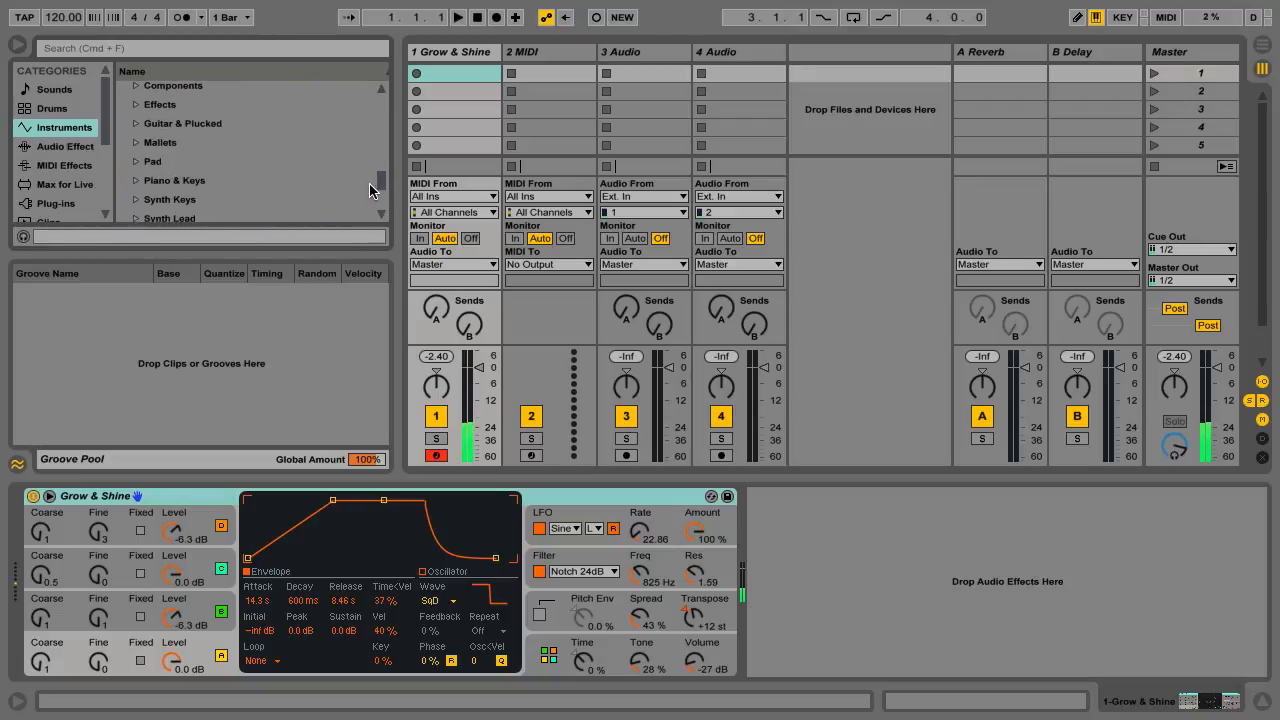
{"action": "scroll", "coordinate": [368, 185], "scroll_direction": "down", "scroll_amount": 4}
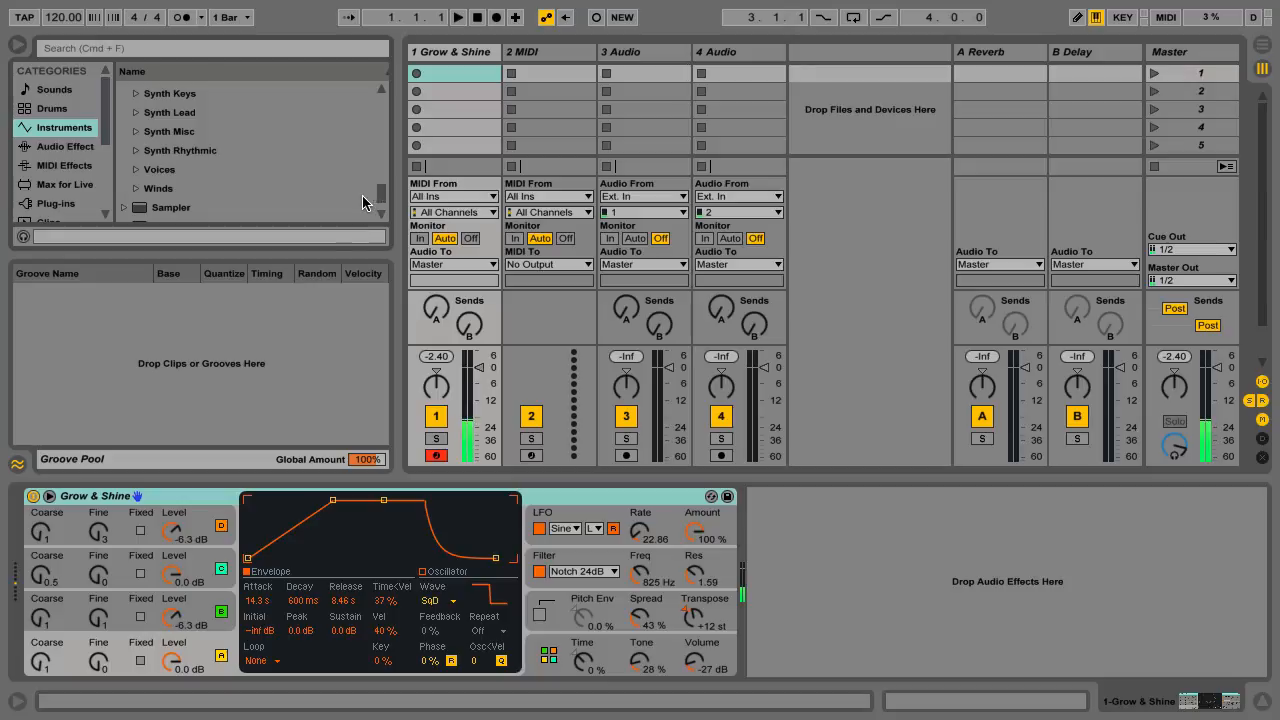
{"action": "left_click", "coordinate": [137, 189]}
{"action": "left_click_drag", "start_coordinate": [165, 175], "coordinate": [223, 419]}
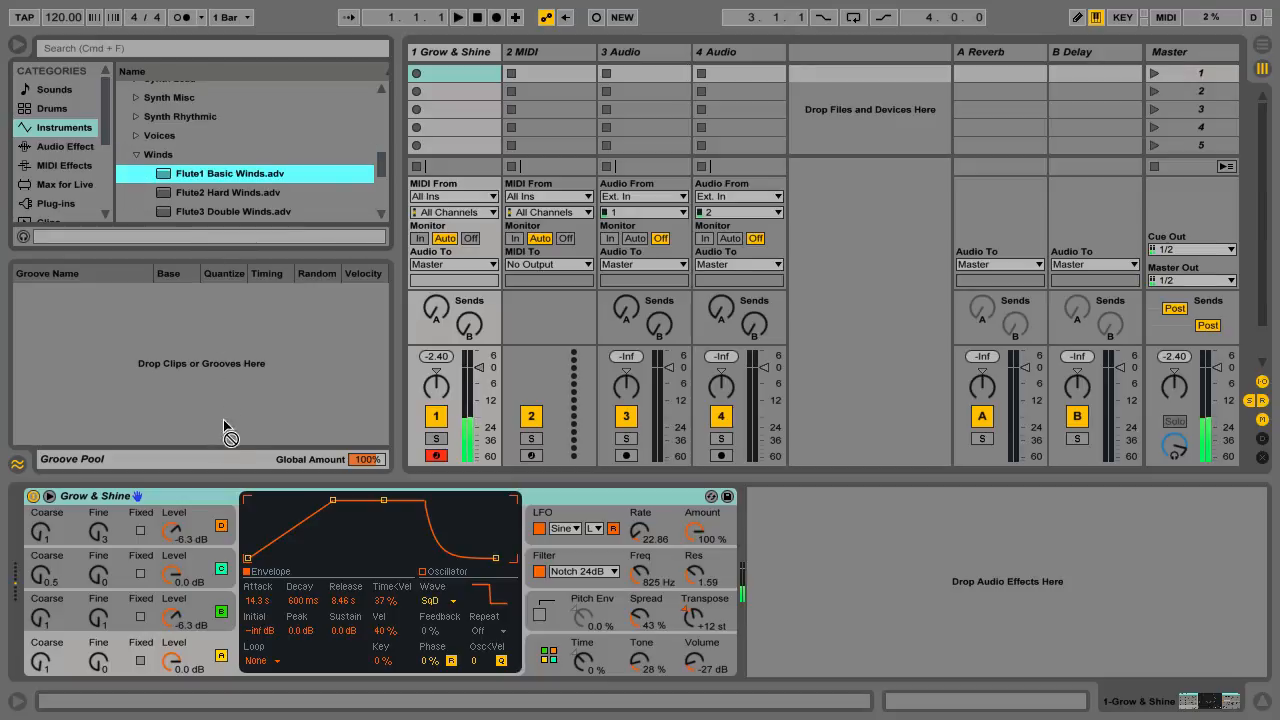
{"action": "left_click_drag", "start_coordinate": [209, 479], "coordinate": [209, 503]}
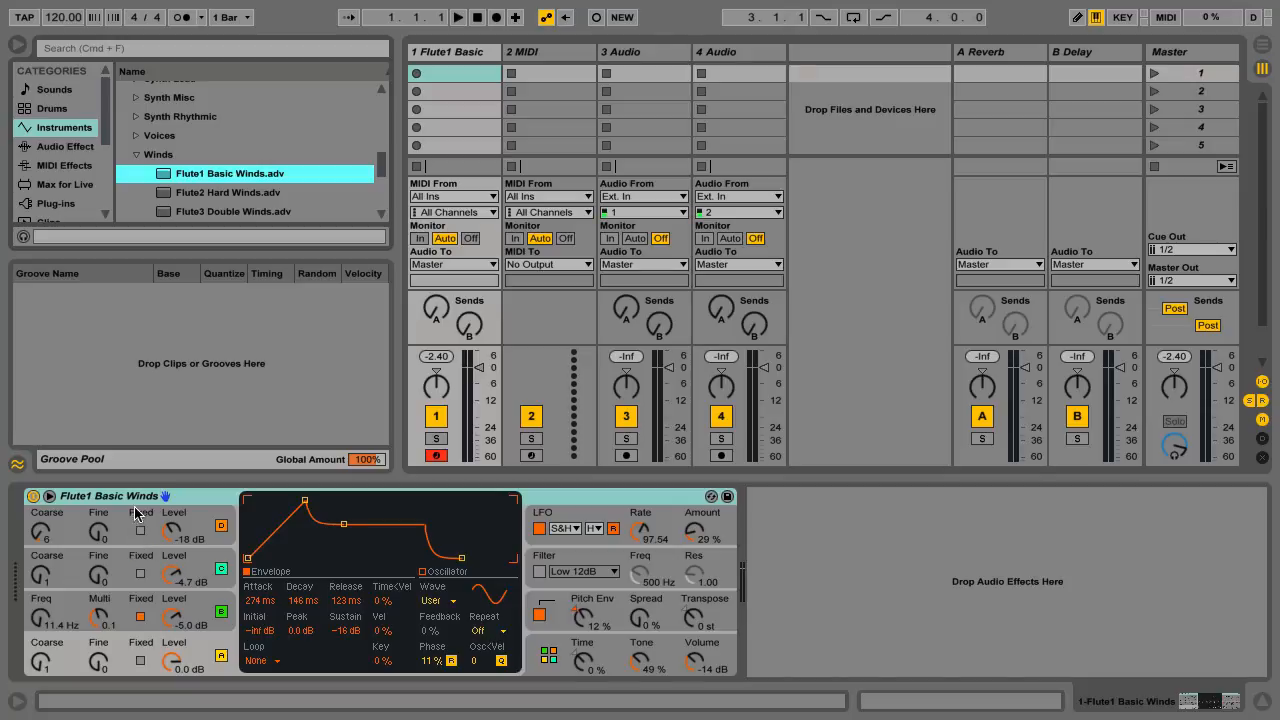
Step: Examine the flute preset's algorithm and global settings, including the available voice counts
{"action": "left_click", "coordinate": [549, 656]}
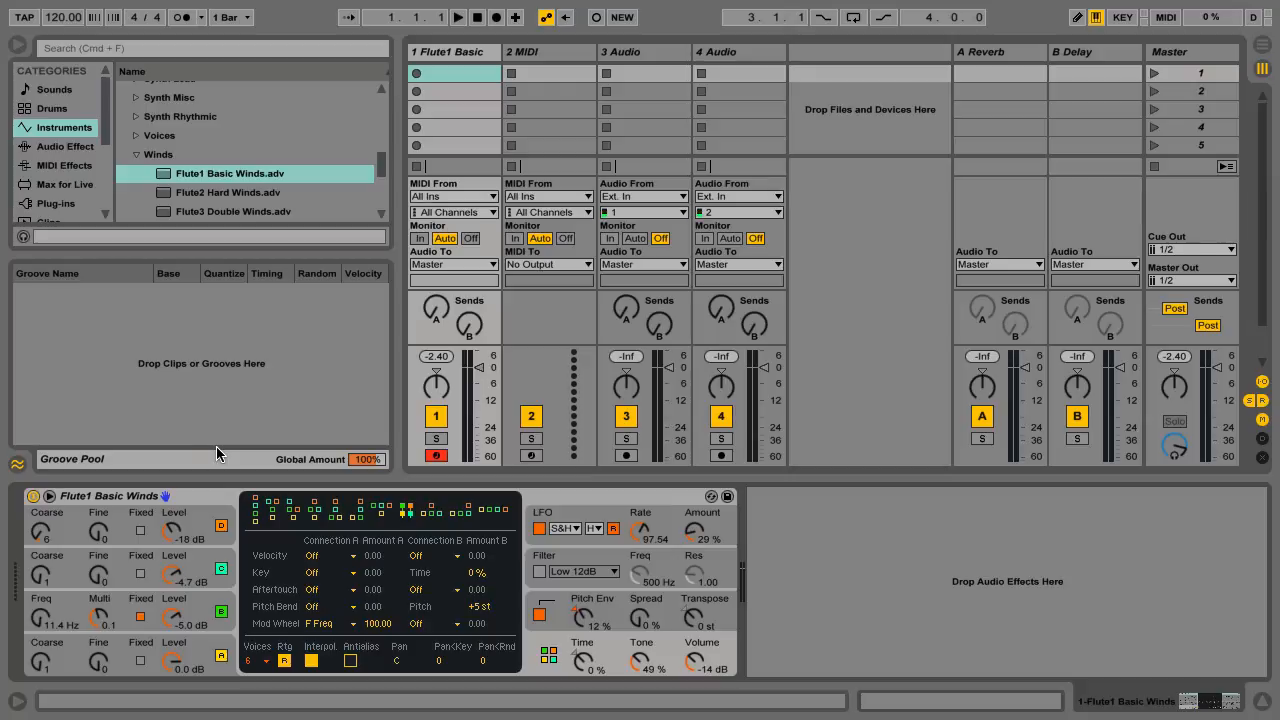
{"action": "left_click", "coordinate": [265, 661]}
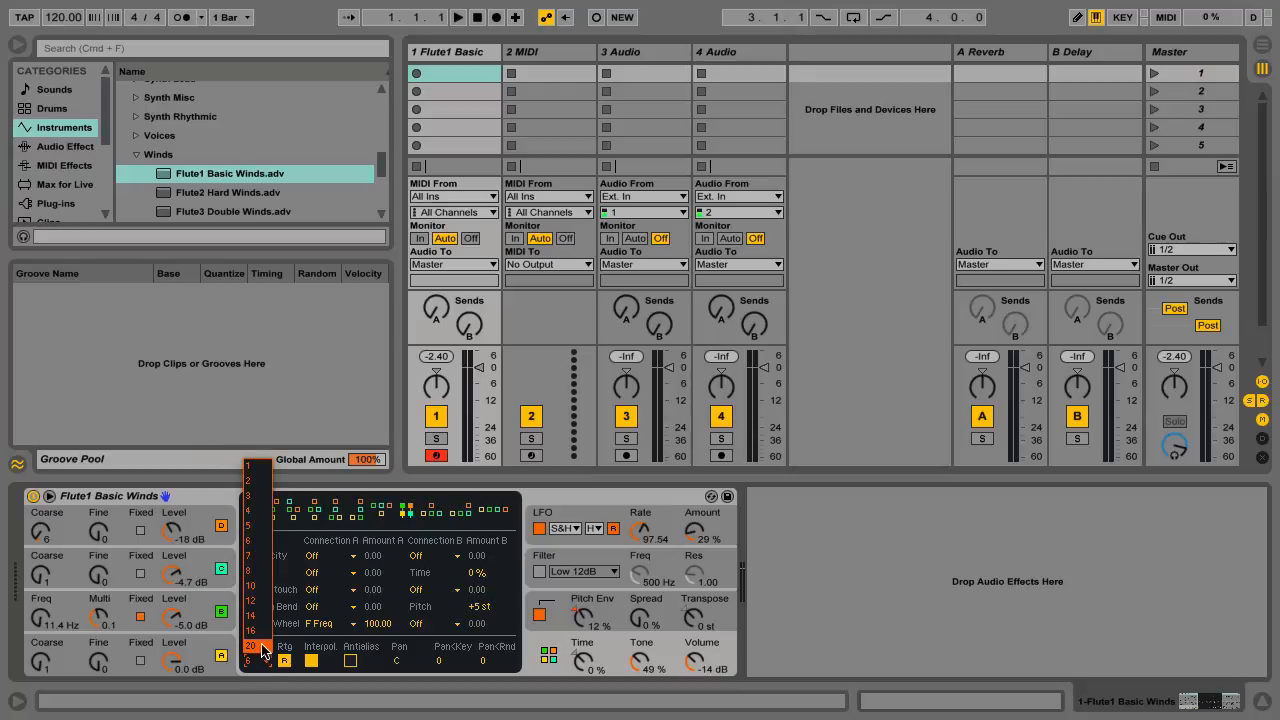
{"action": "left_click", "coordinate": [792, 562]}
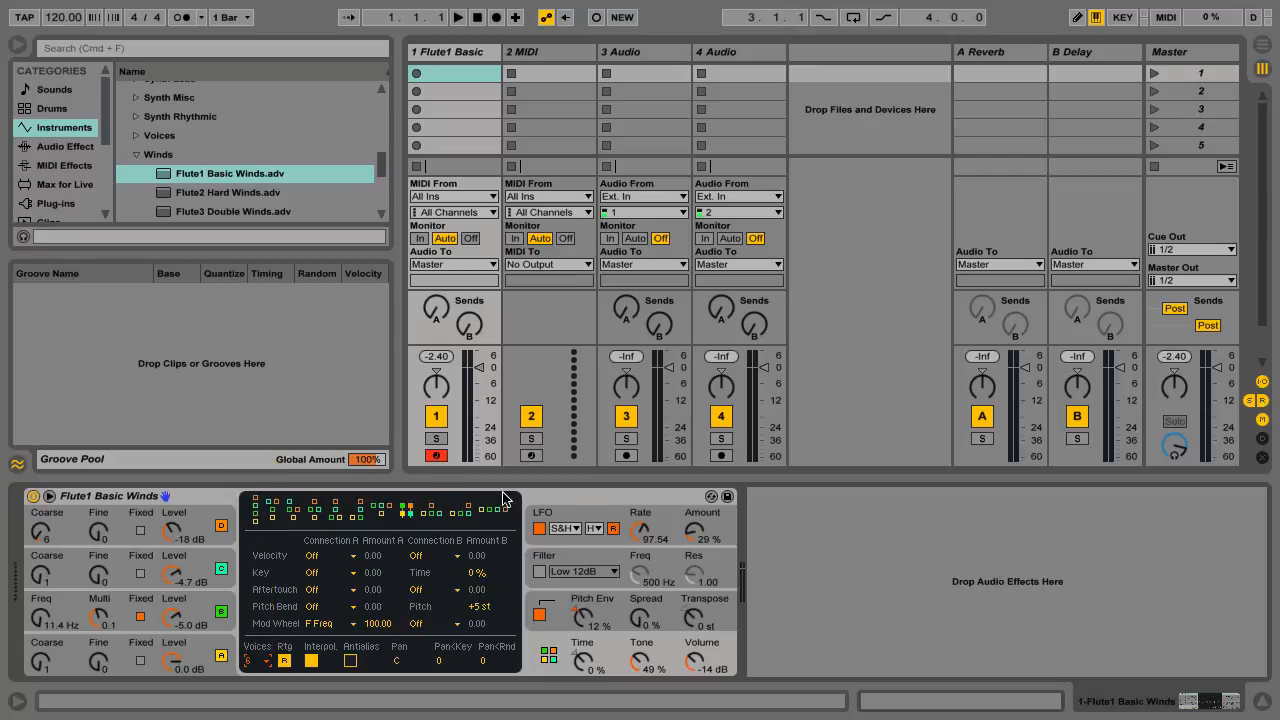